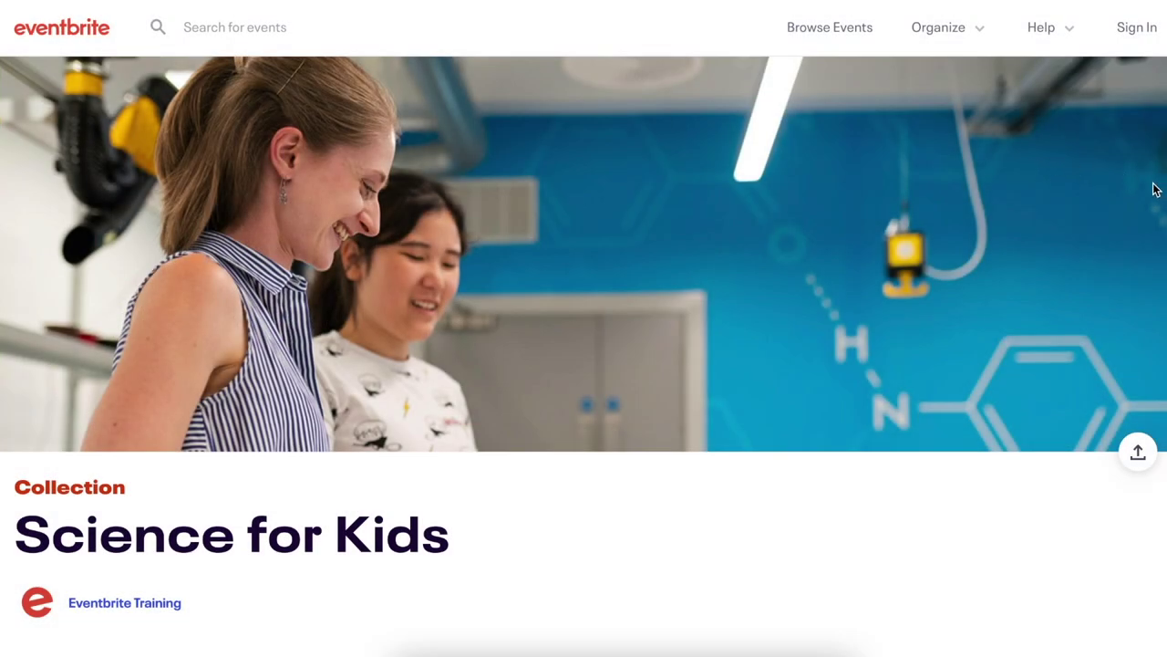
# Step: Scroll down through the public Science for Kids collection page to review its events
pyautogui.scroll(-2, 1155, 189)
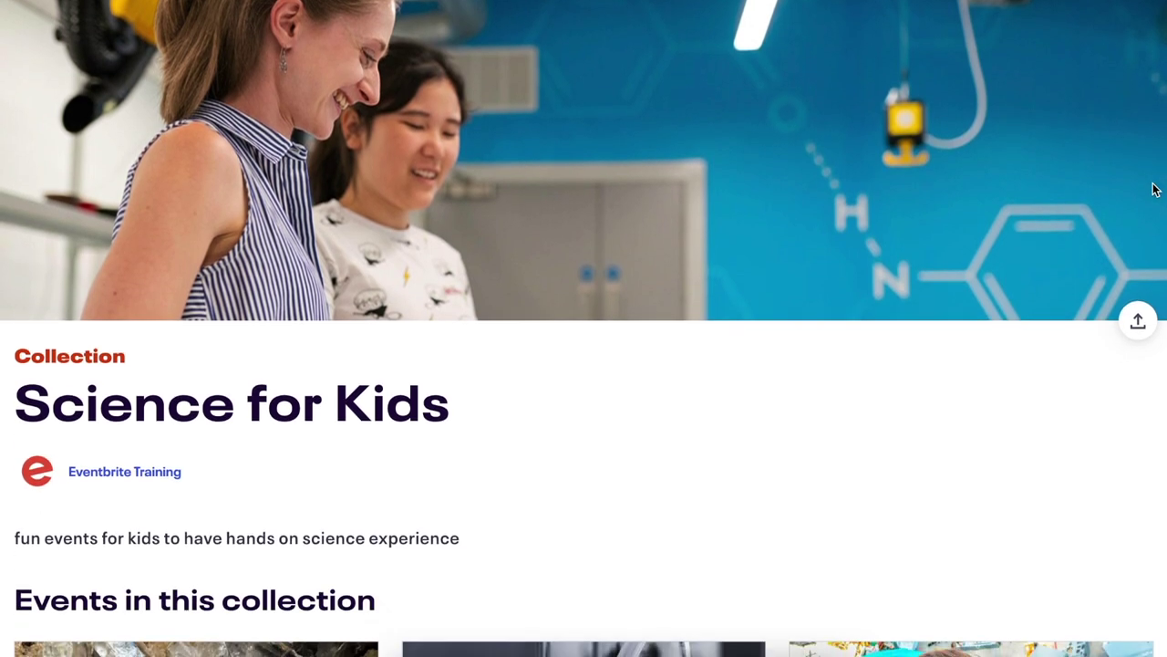
pyautogui.scroll(-4, 1154, 189)
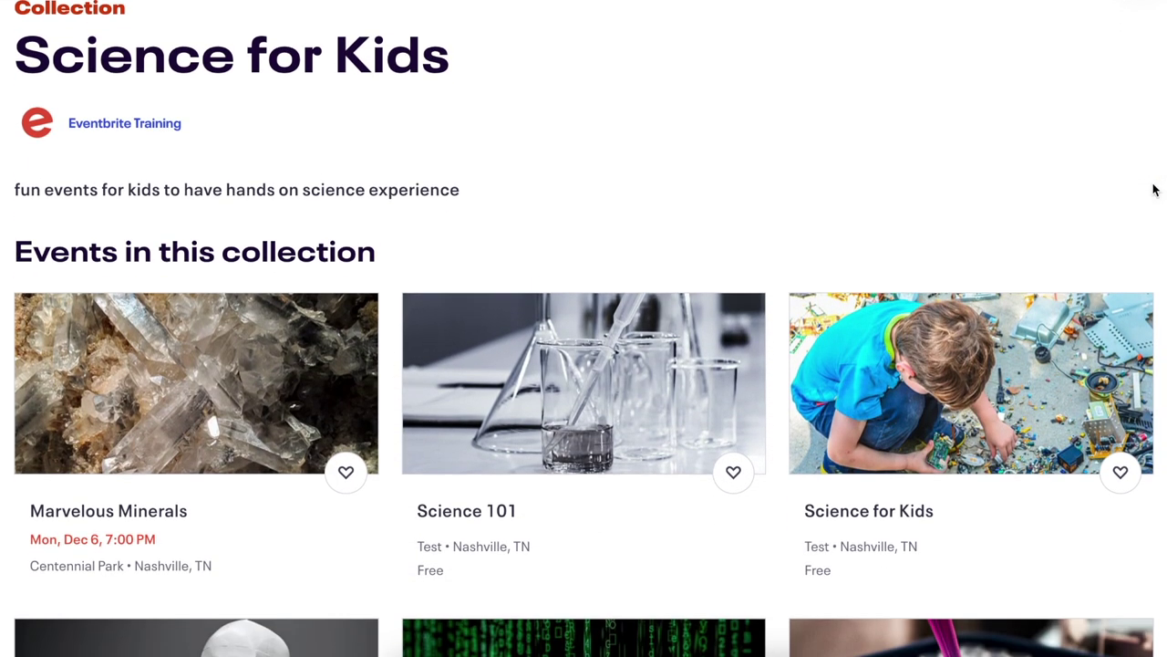
pyautogui.scroll(-5, 1154, 189)
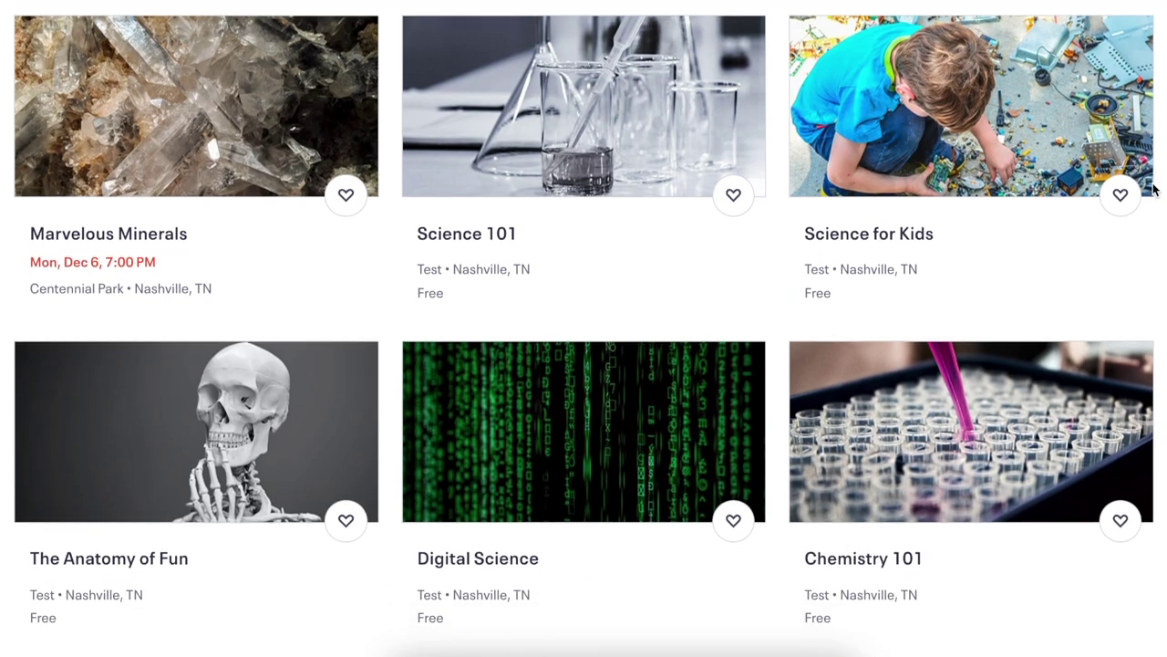
pyautogui.scroll(-3, 1154, 188)
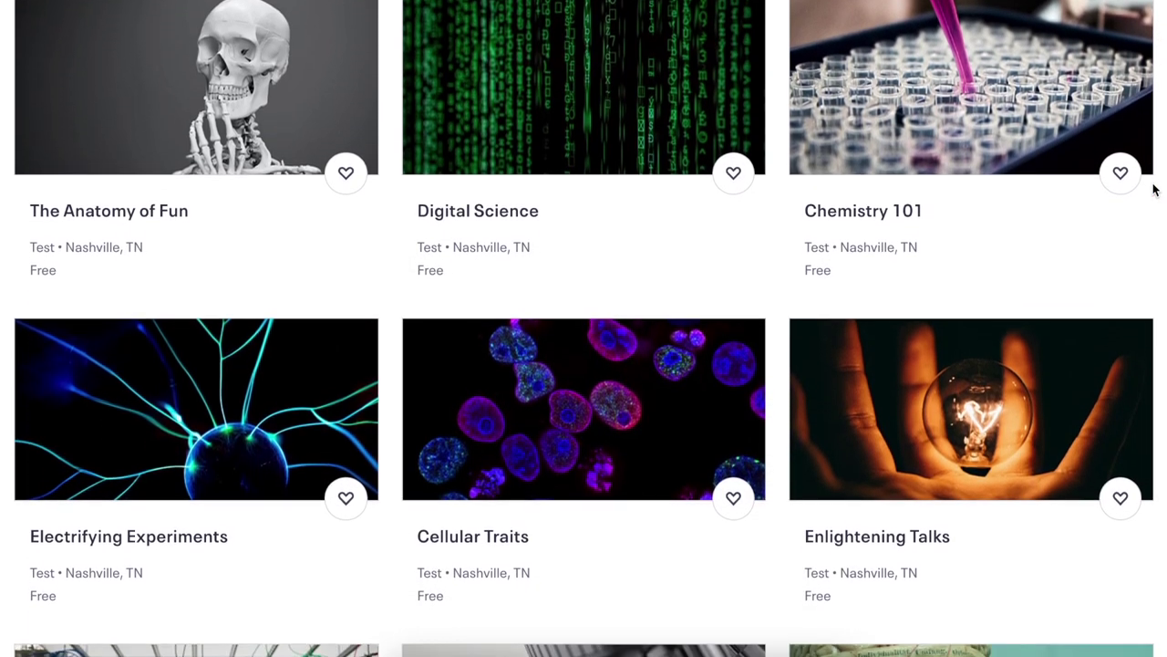
pyautogui.scroll(-5, 1152, 189)
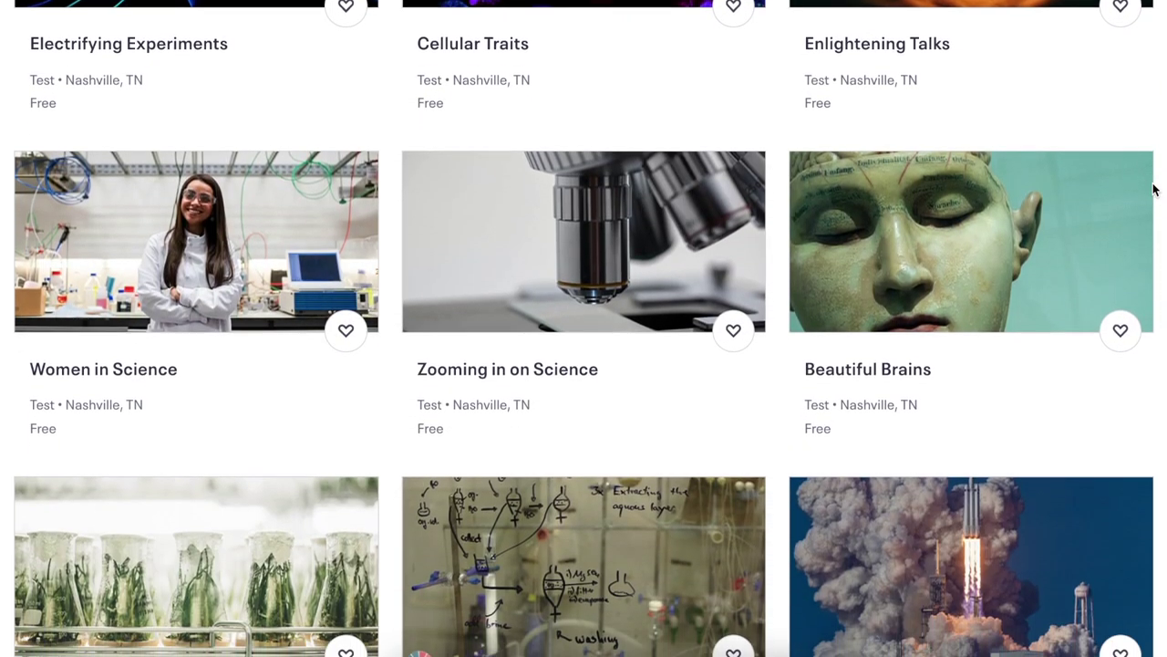
pyautogui.scroll(-6, 1152, 189)
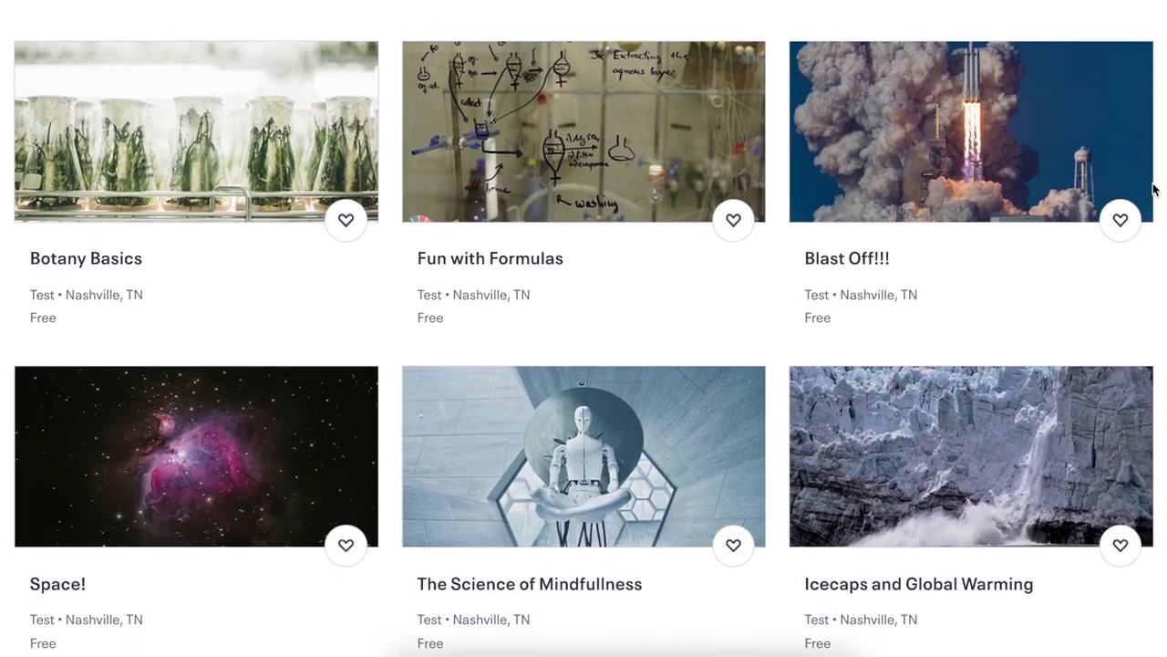
pyautogui.scroll(-3, 1152, 189)
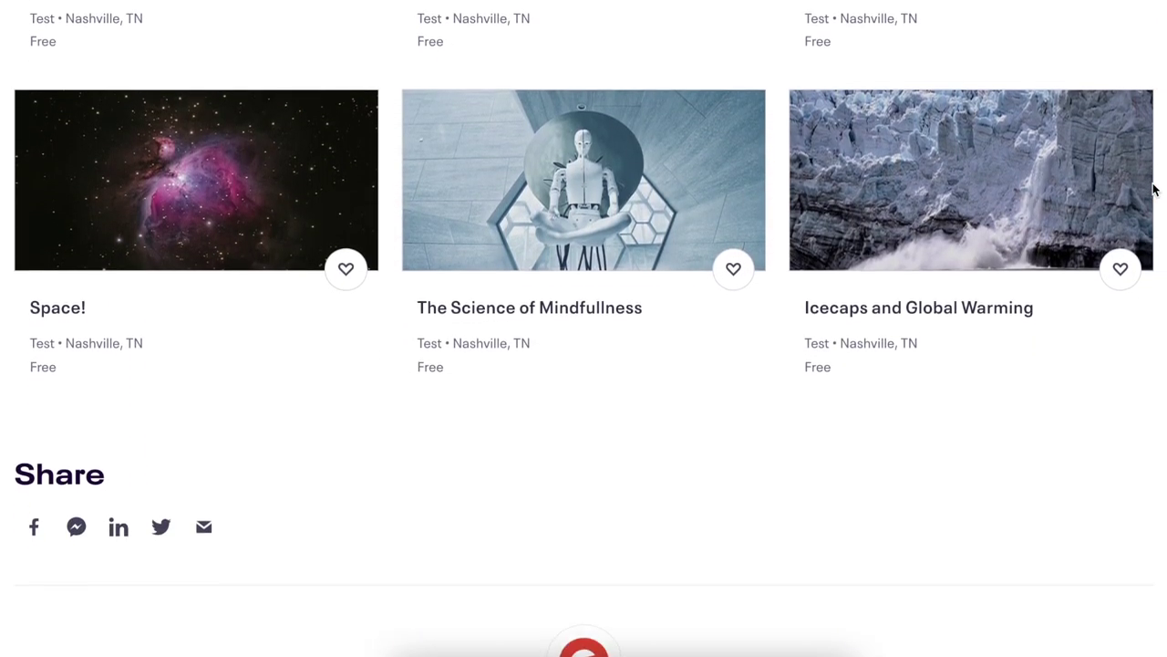
pyautogui.scroll(-3, 1152, 189)
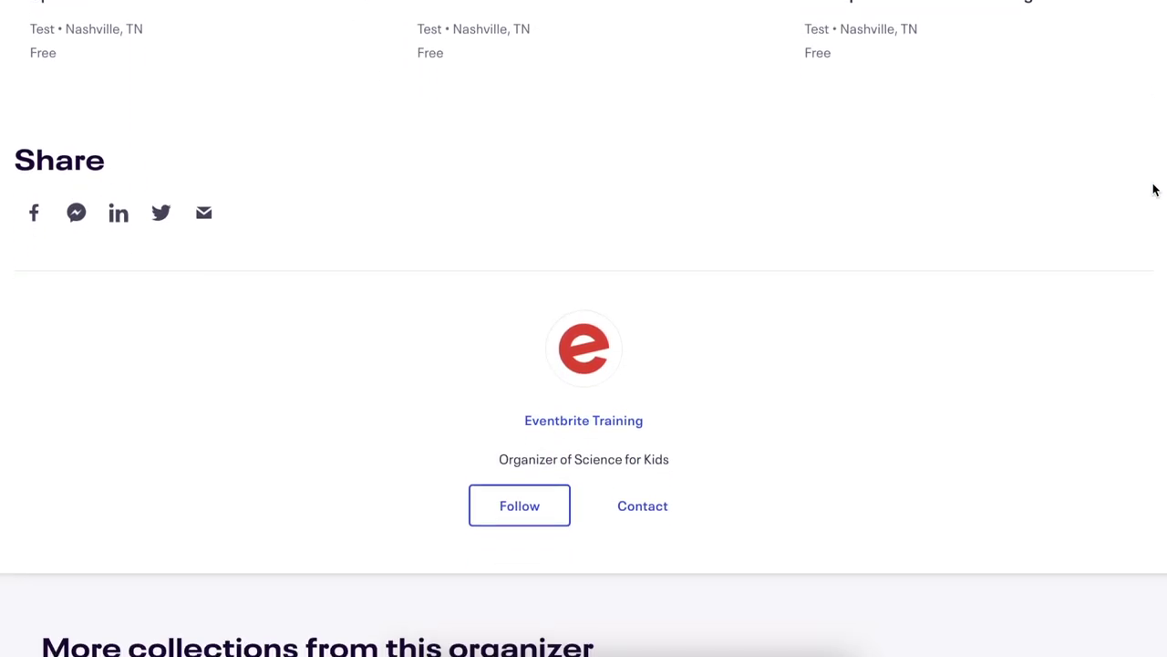
pyautogui.scroll(-3, 1153, 189)
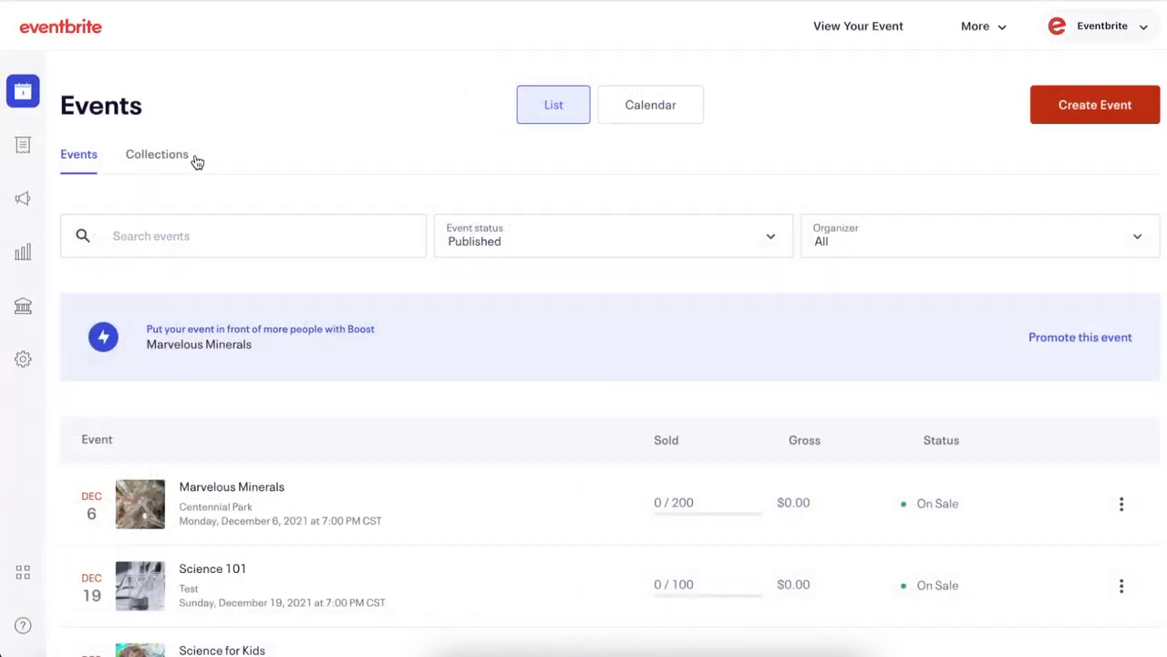
# Step: Show the Collections tab, review the four collection cards, and start building a new collection
pyautogui.click(167, 156)
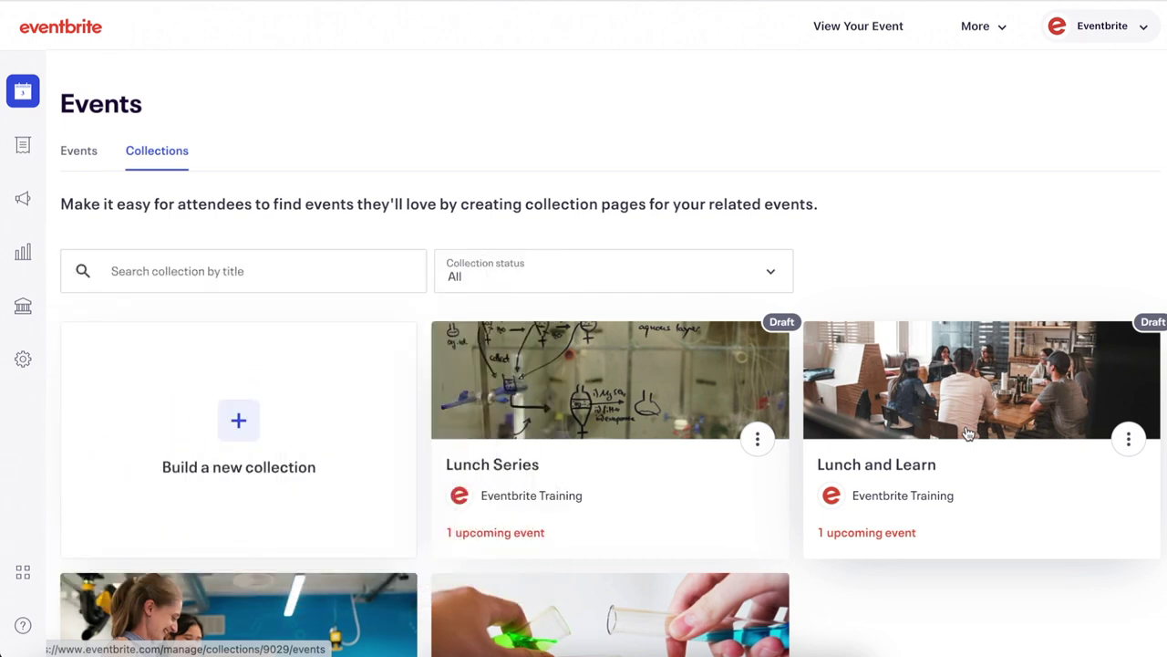
pyautogui.scroll(-2, 968, 433)
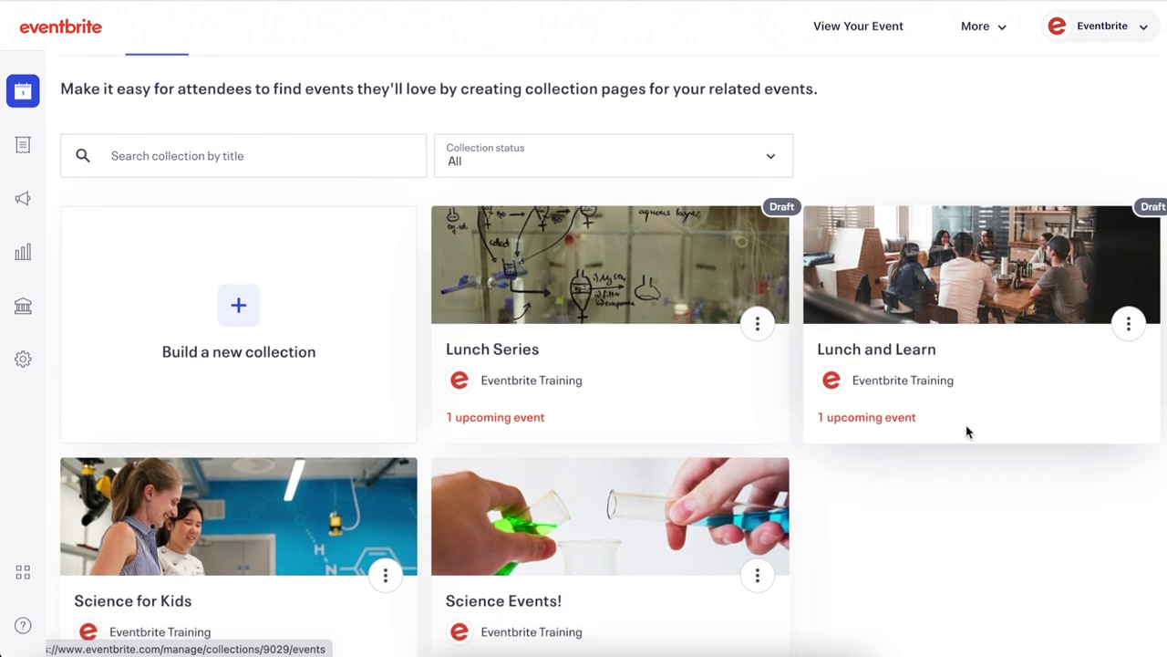
pyautogui.scroll(-1, 969, 433)
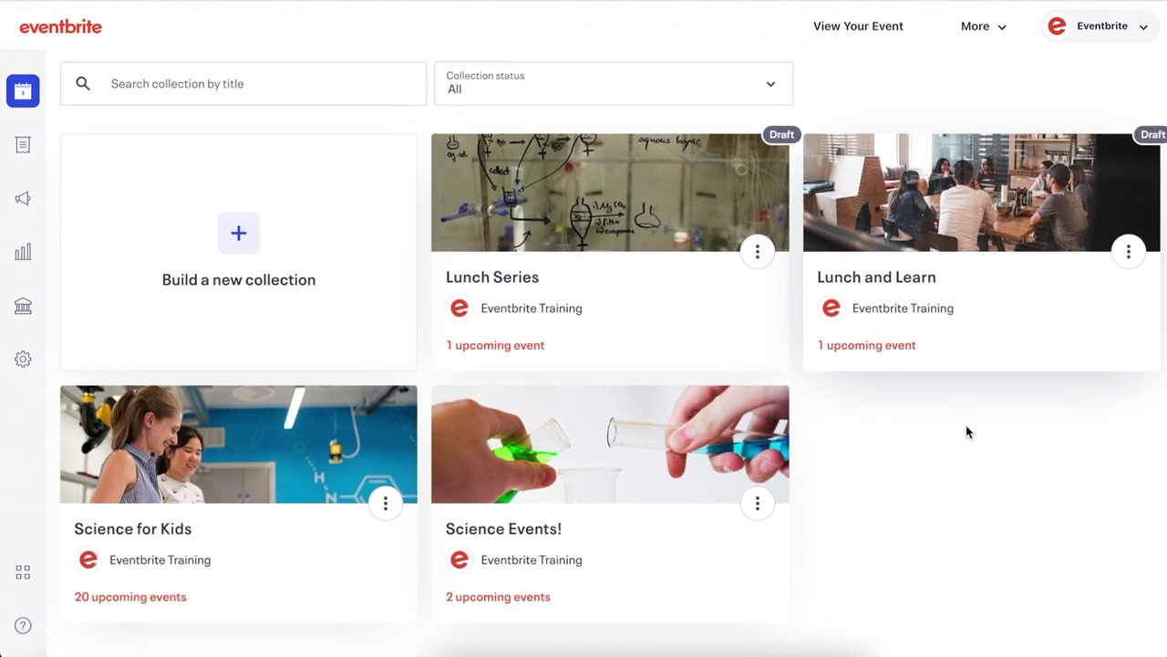
pyautogui.scroll(3, 314, 458)
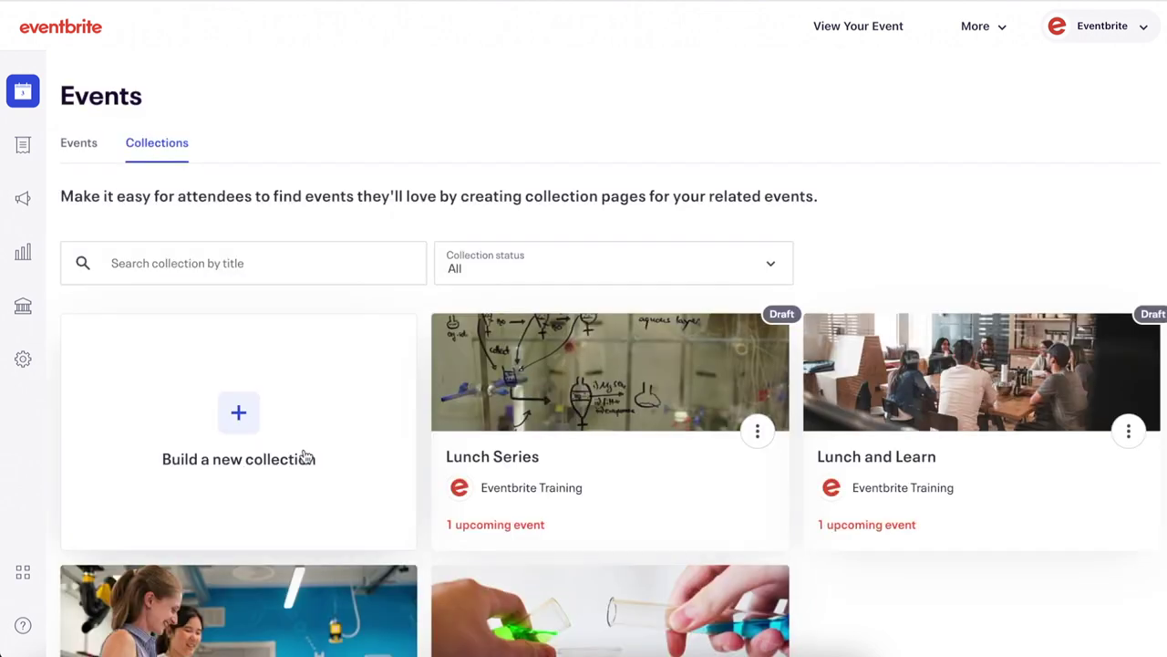
pyautogui.click(242, 416)
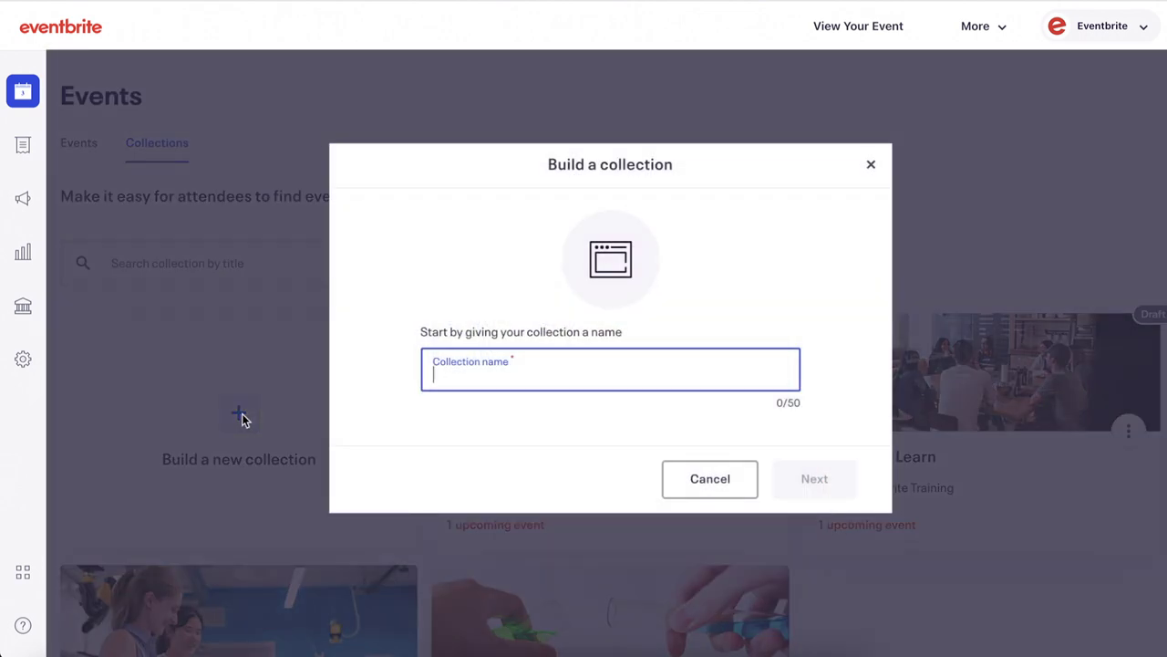
# Step: Enter a name for the new collection and continue to its draft Science Events page
pyautogui.write('New Collection ')
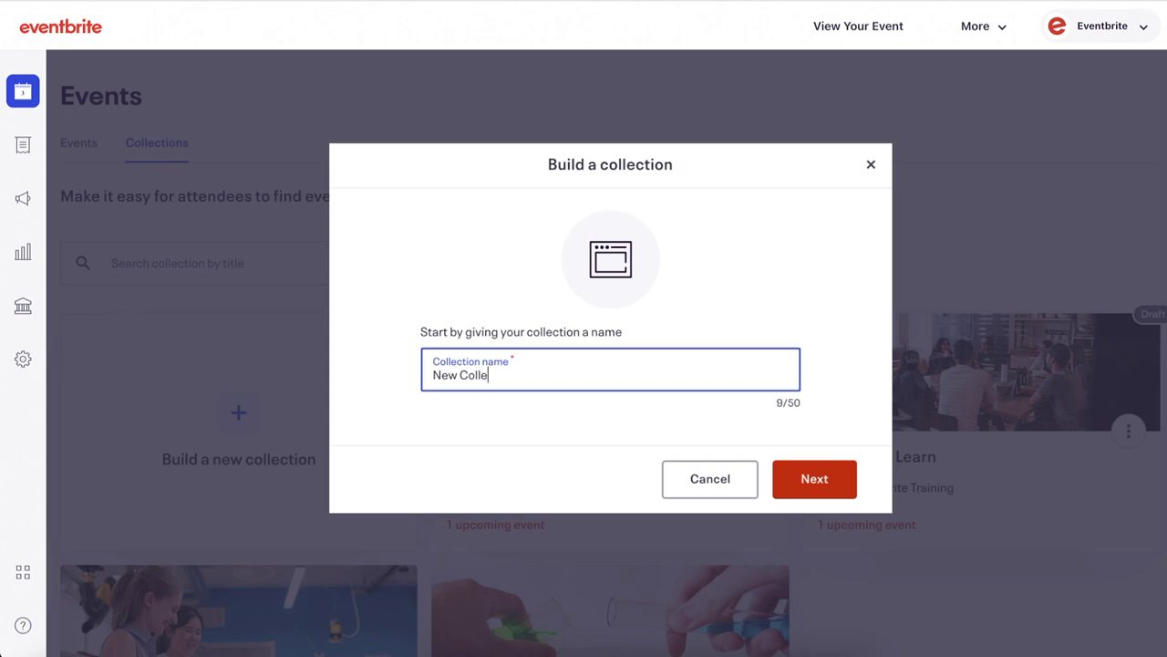
pyautogui.write('Name')
pyautogui.click(814, 479)
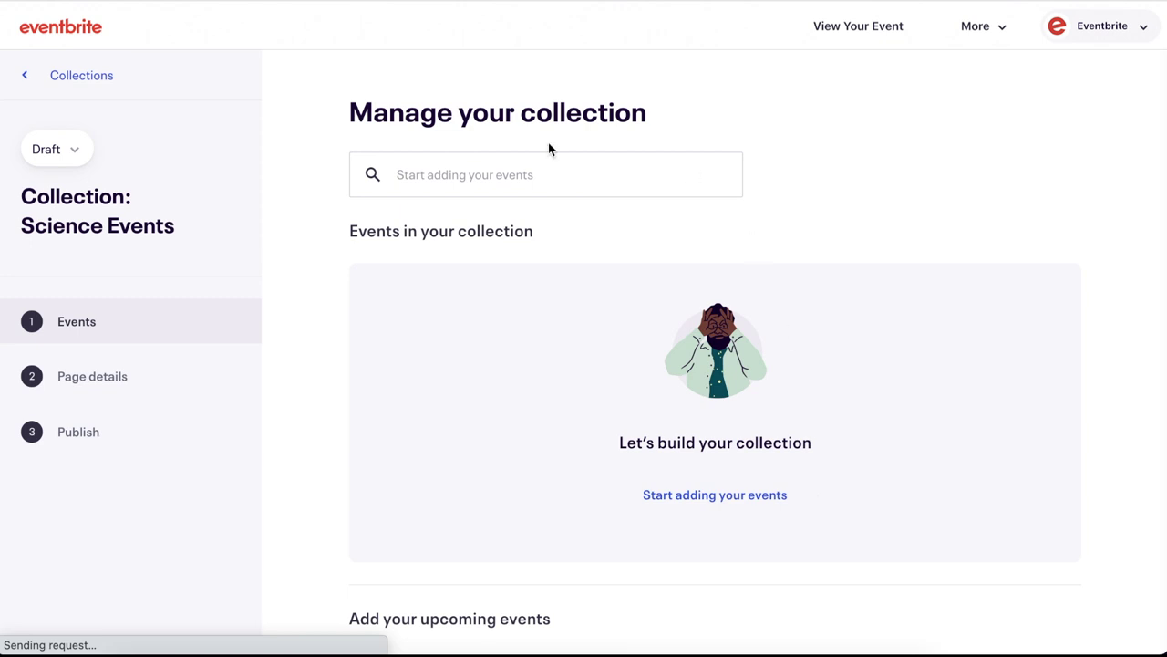
# Step: Add Chemistry 101, then Science for Kids found by searching 'kids', to the collection
pyautogui.click(501, 174)
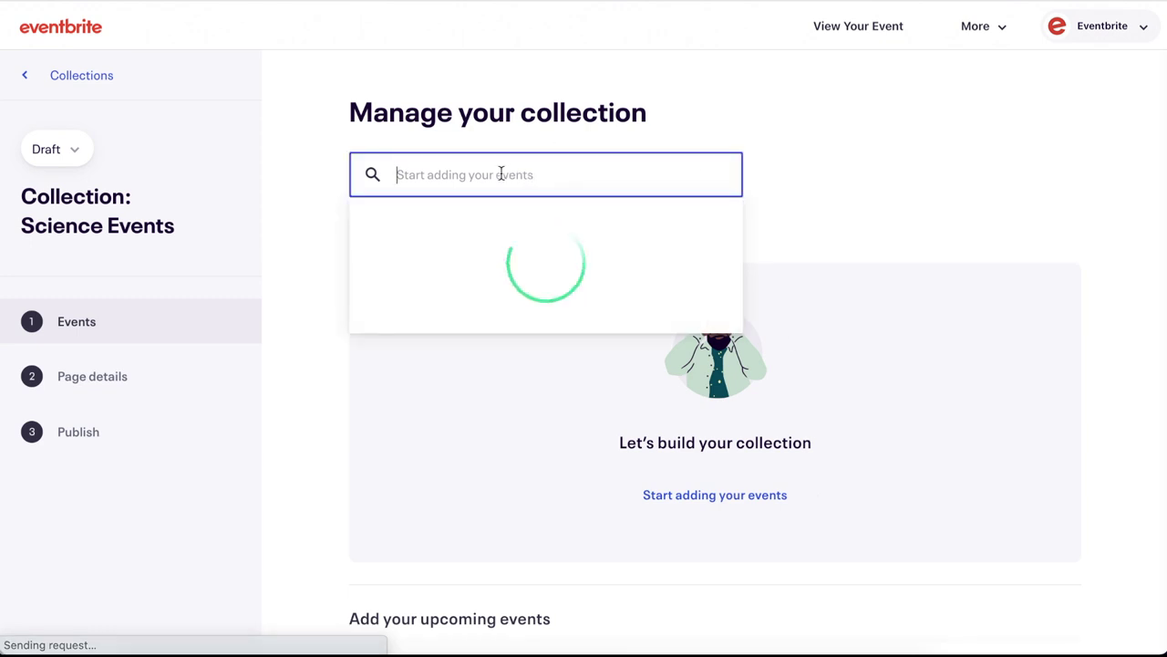
pyautogui.click(765, 203)
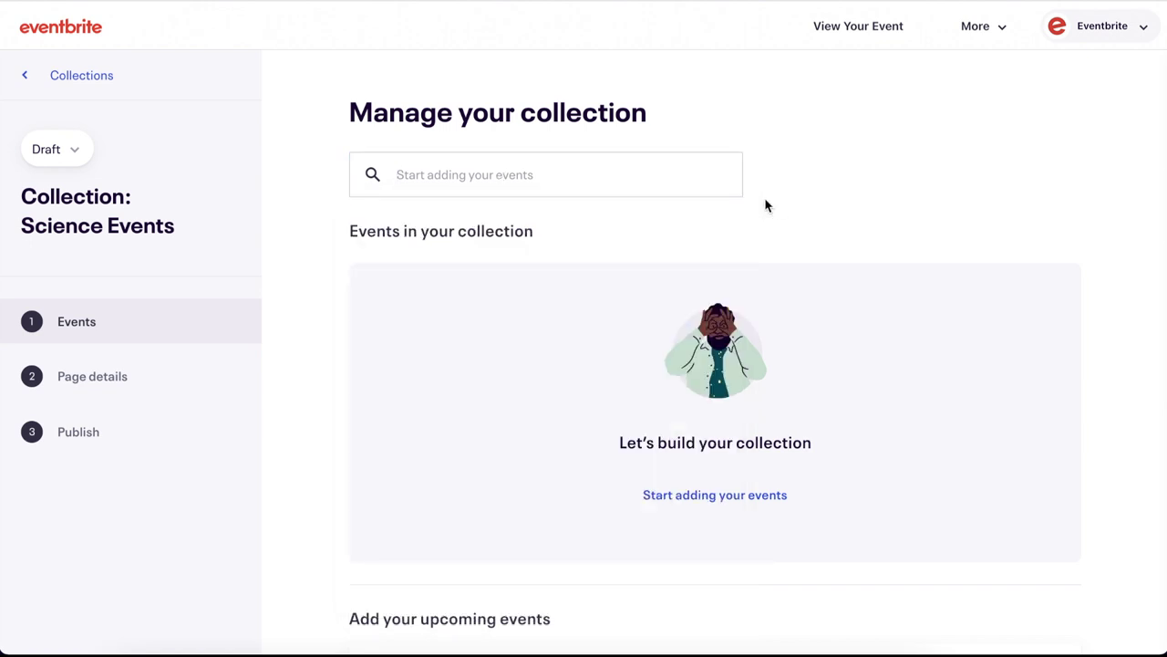
pyautogui.click(718, 495)
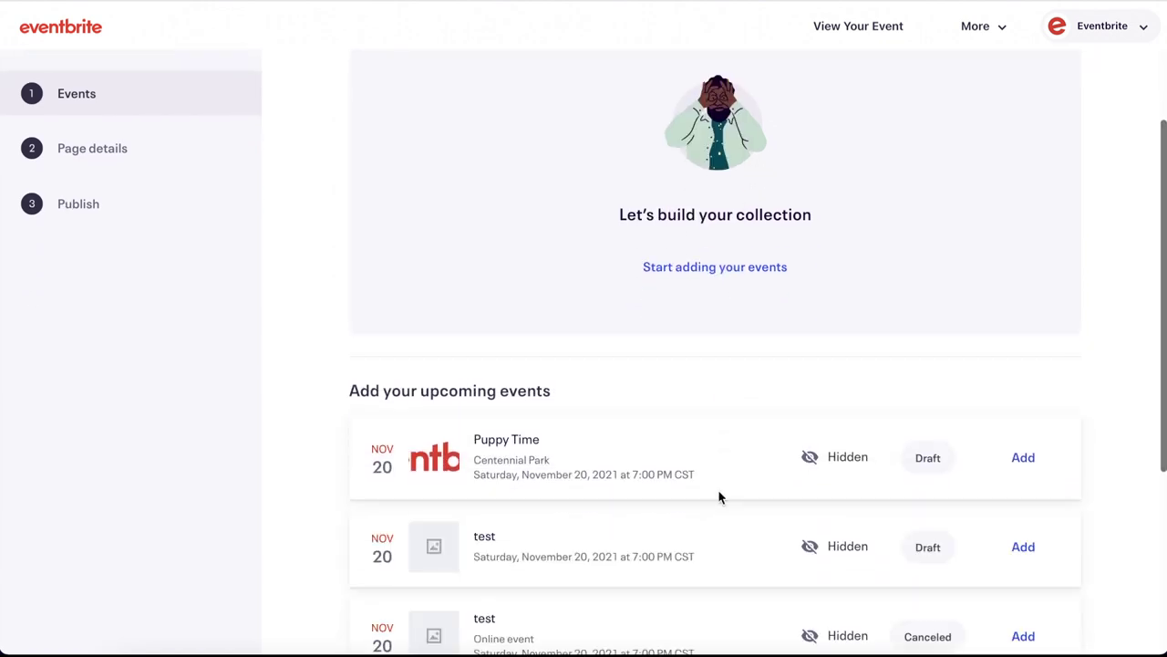
pyautogui.scroll(5, 718, 497)
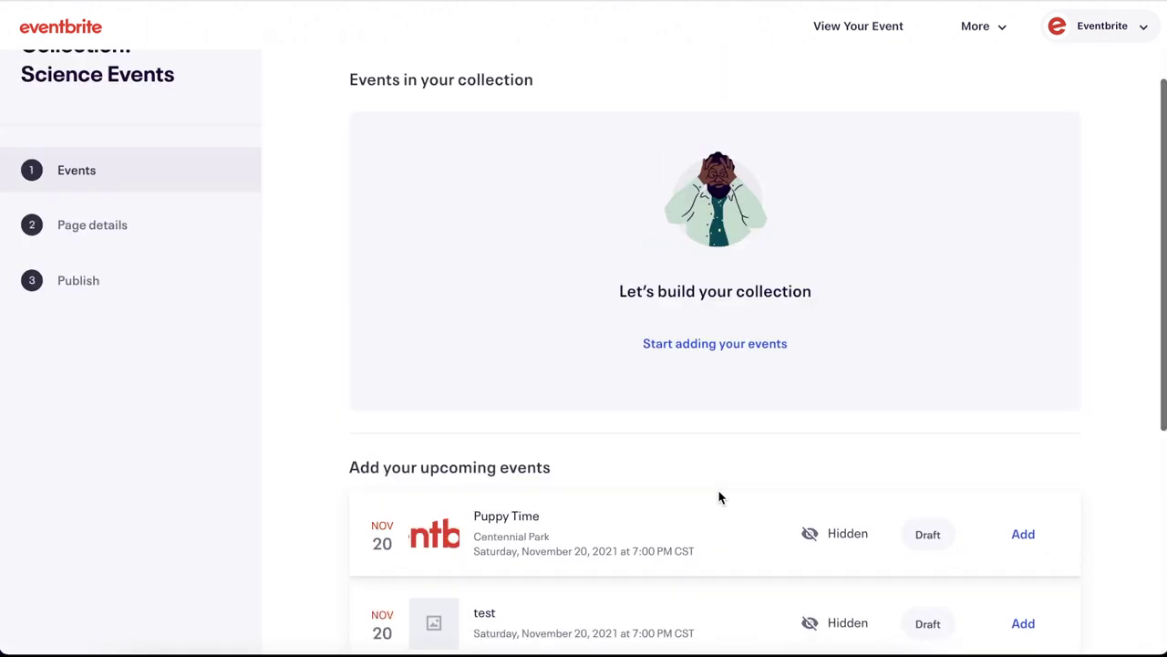
pyautogui.click(560, 178)
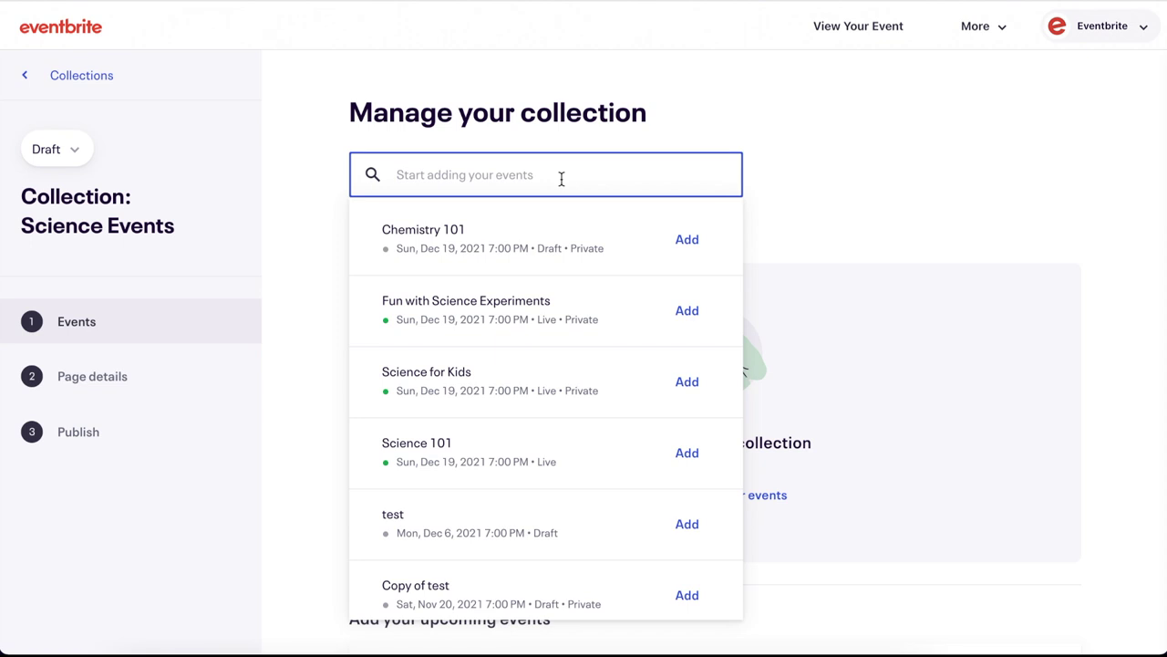
pyautogui.click(684, 238)
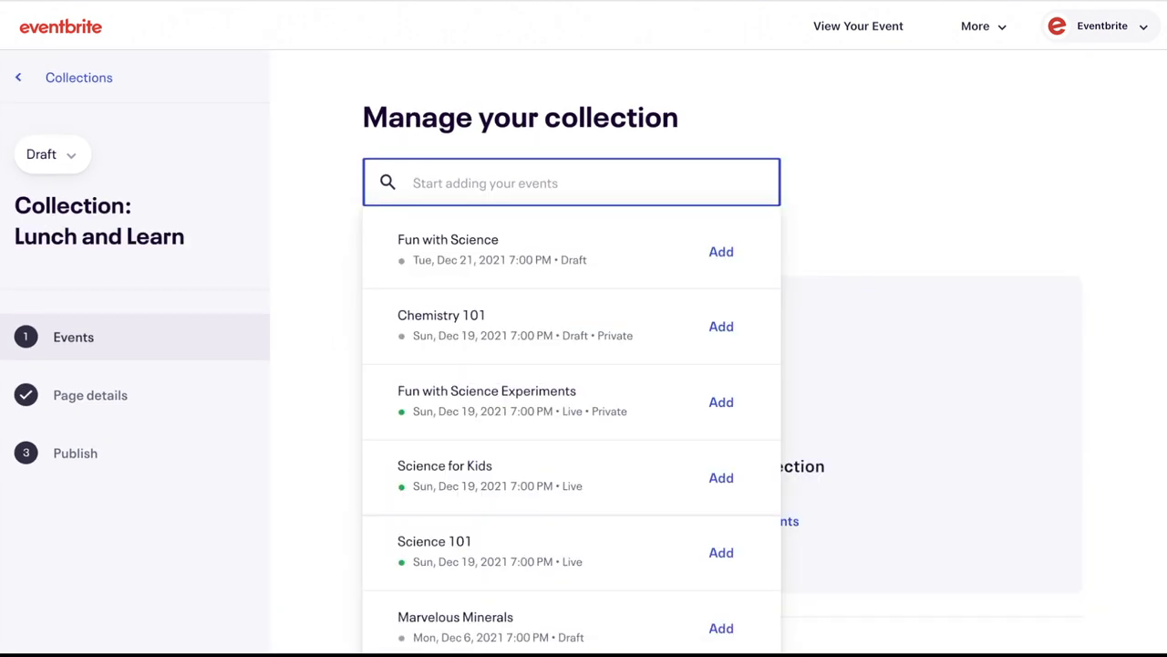
pyautogui.write('kids')
pyautogui.click(721, 251)
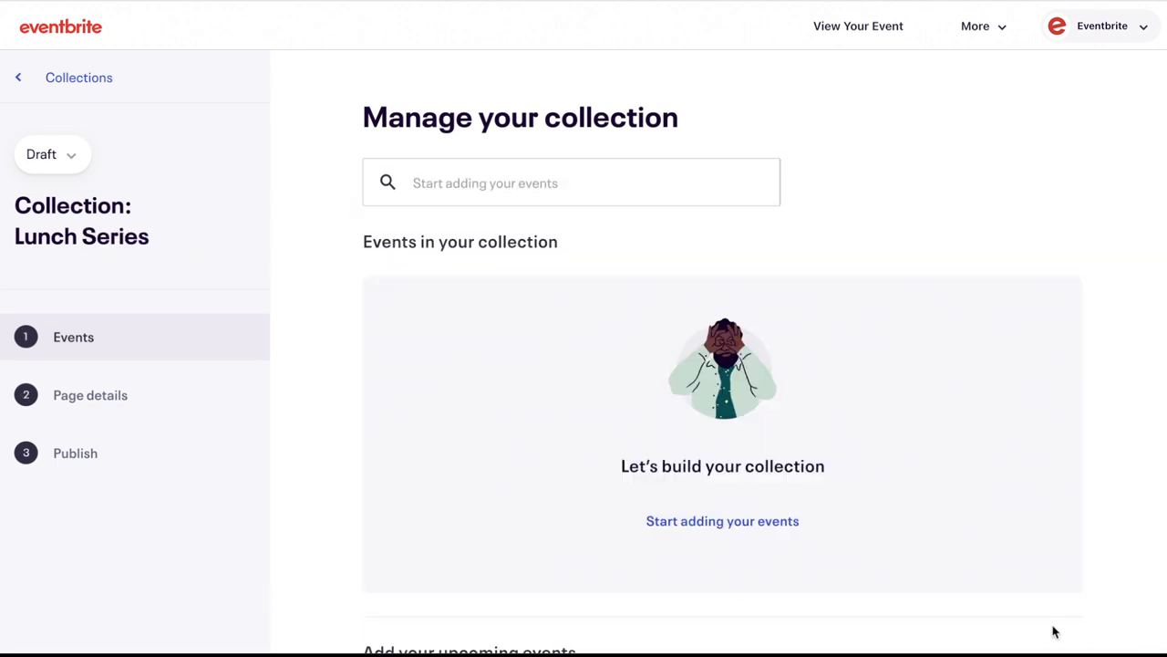
# Step: Add Fun with Science Experiments to Lunch Series and Science for Kids to Science Events
pyautogui.click(769, 522)
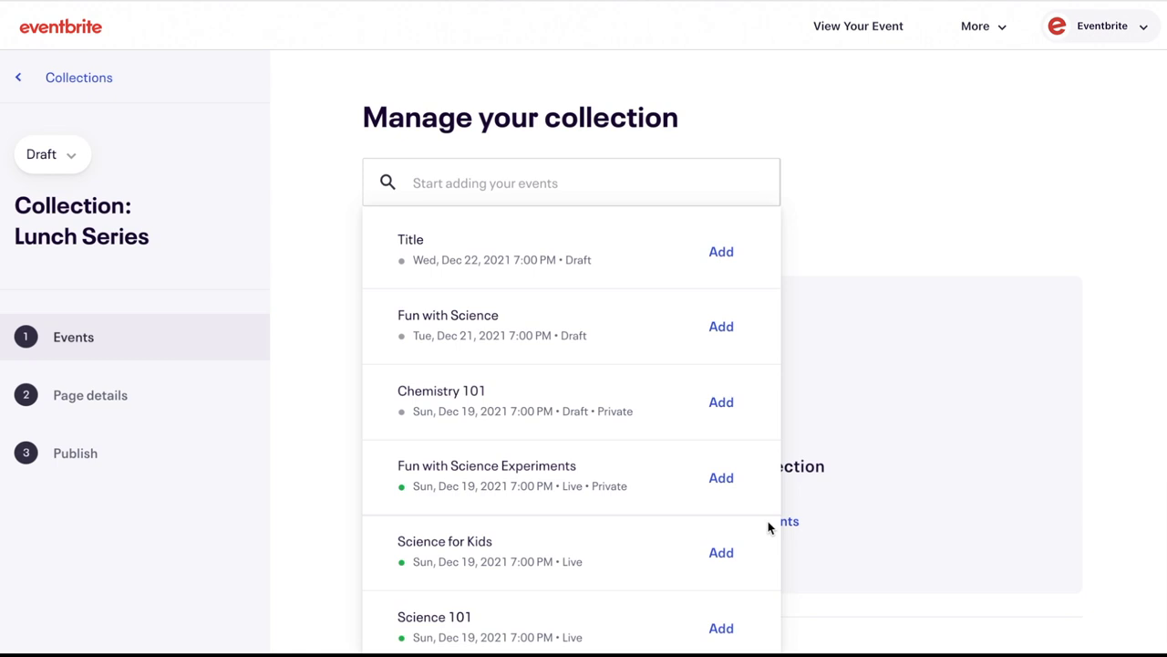
pyautogui.click(734, 486)
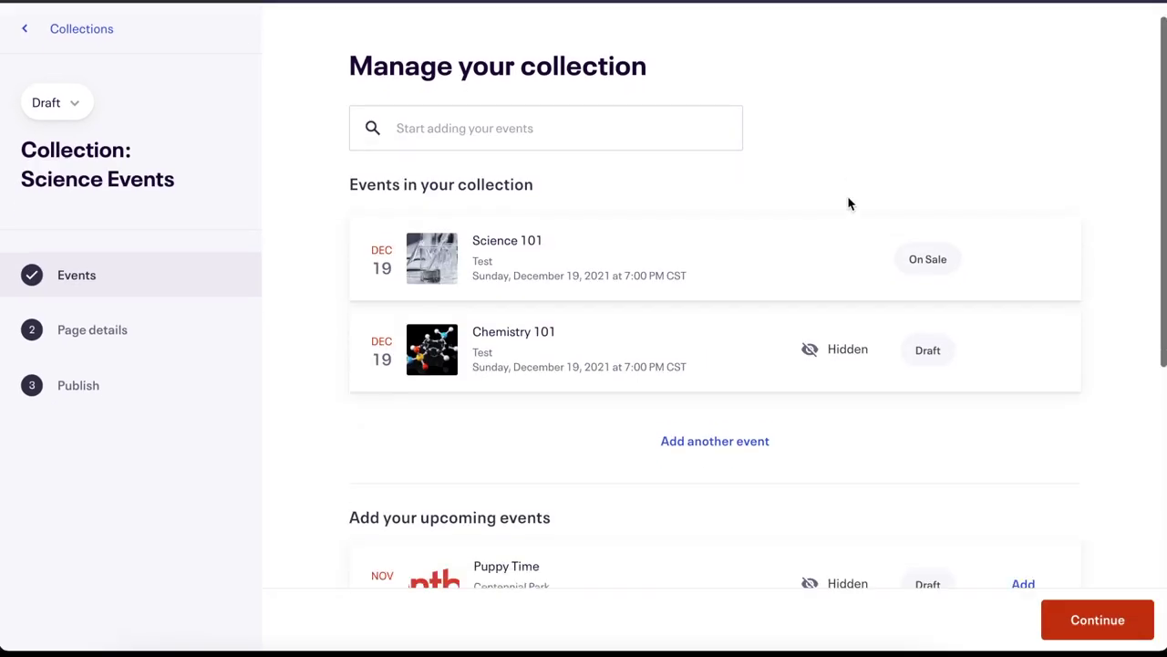
pyautogui.scroll(-6, 847, 195)
pyautogui.click(1025, 515)
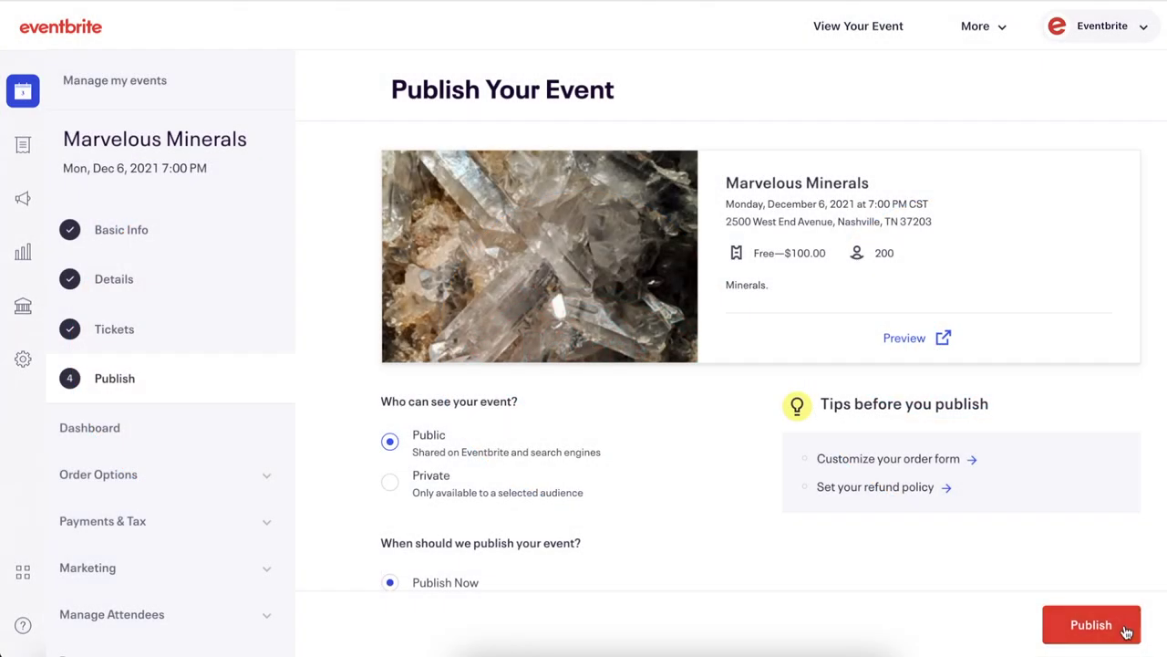
# Step: Publish Marvelous Minerals and add Science for Kids to the Lunch Series collection
pyautogui.click(1124, 628)
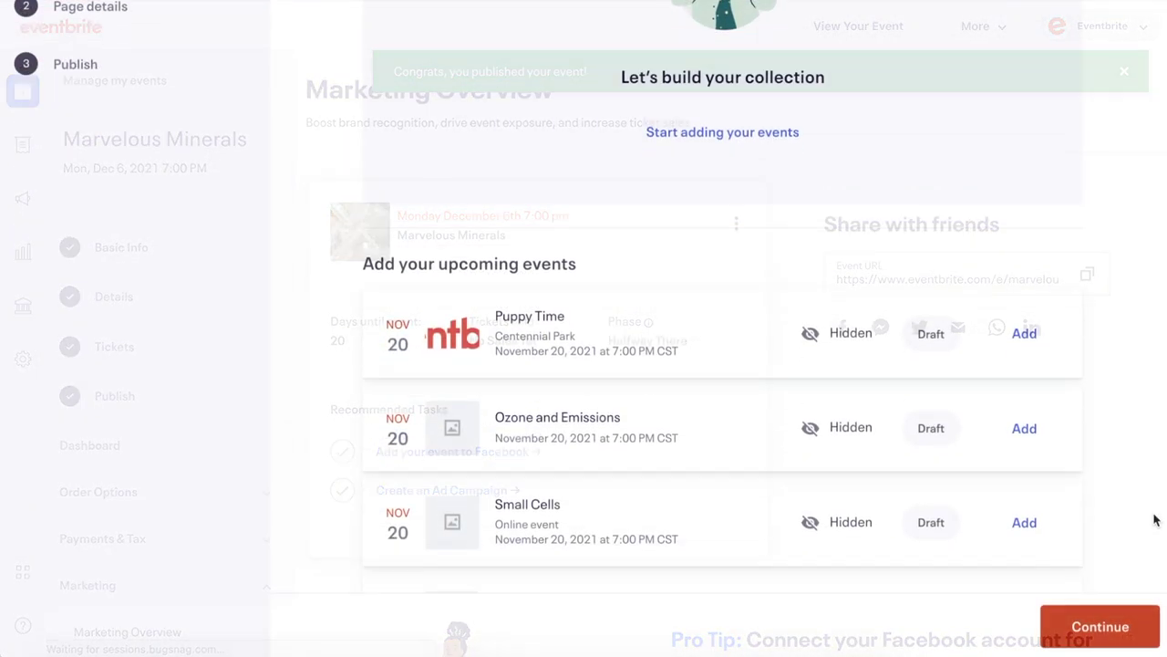
pyautogui.scroll(-4, 1154, 519)
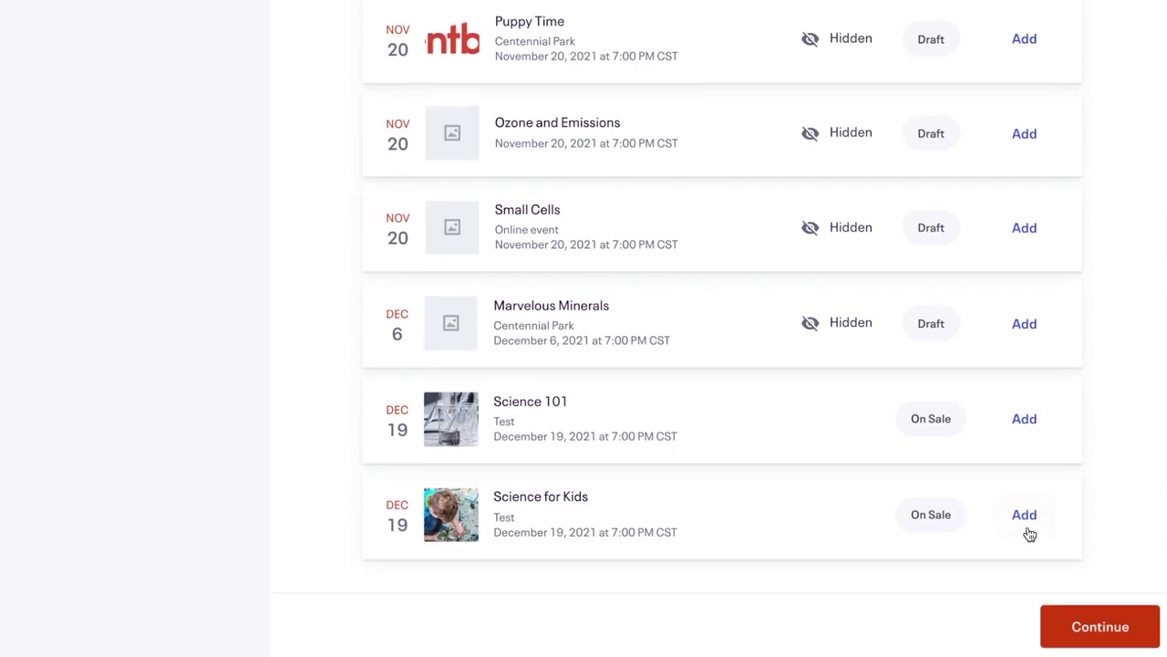
pyautogui.click(1031, 524)
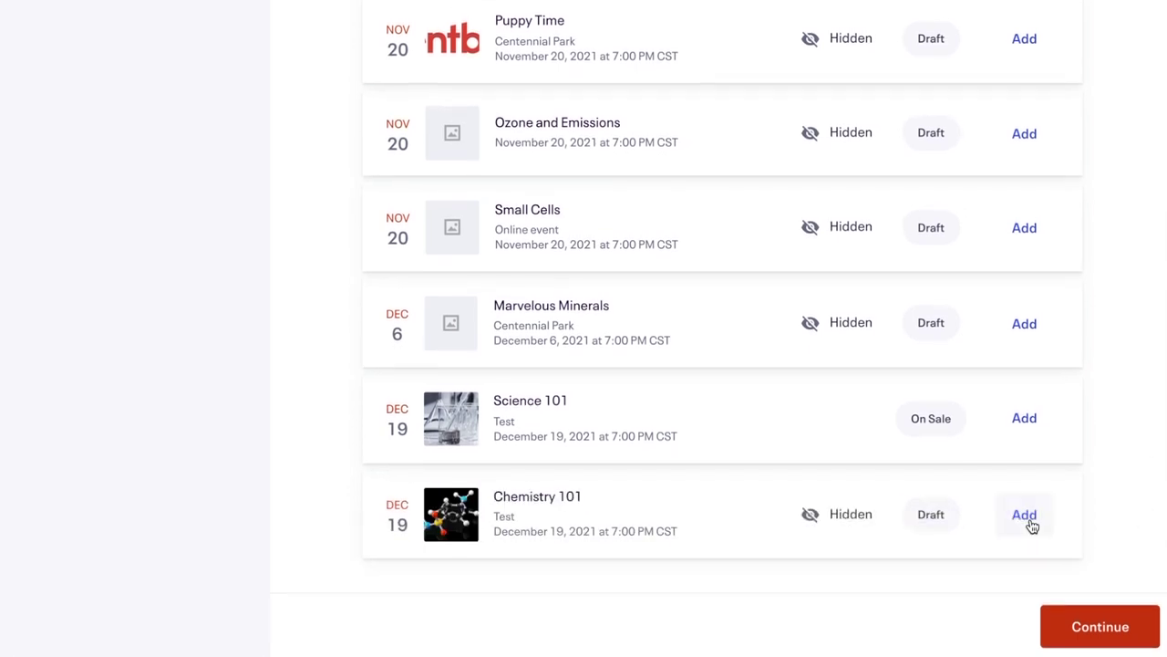
# Step: Add Chemistry 101 to the Science Events collection from the events list
pyautogui.scroll(3, 1032, 524)
pyautogui.scroll(3, 1031, 526)
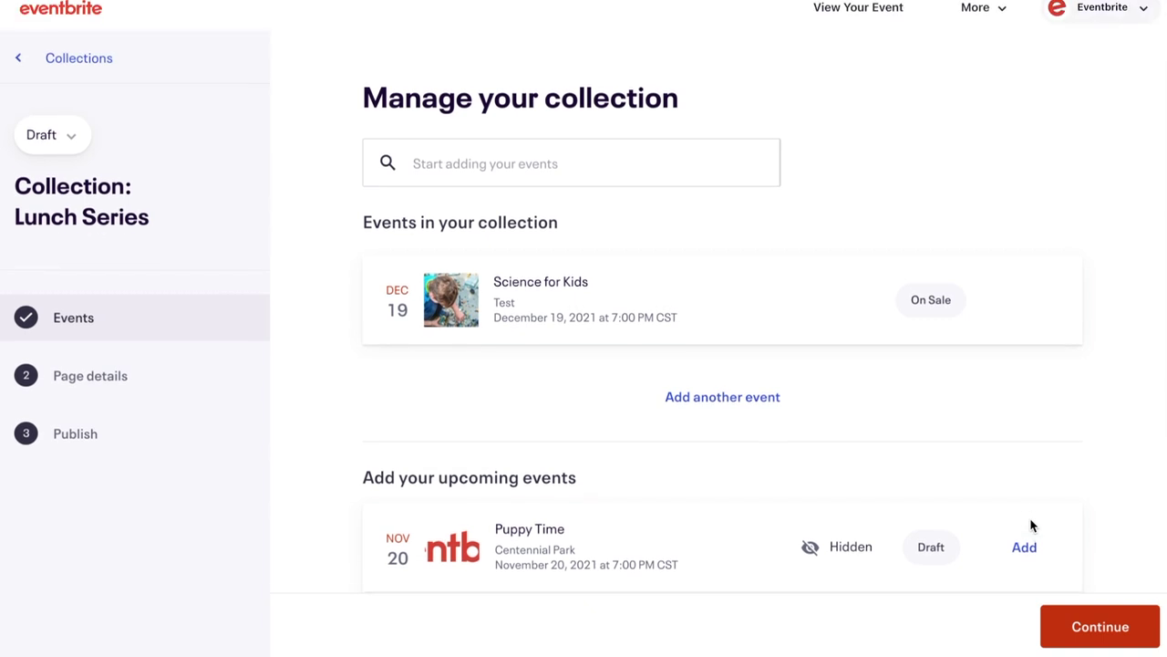
pyautogui.scroll(-5, 1029, 520)
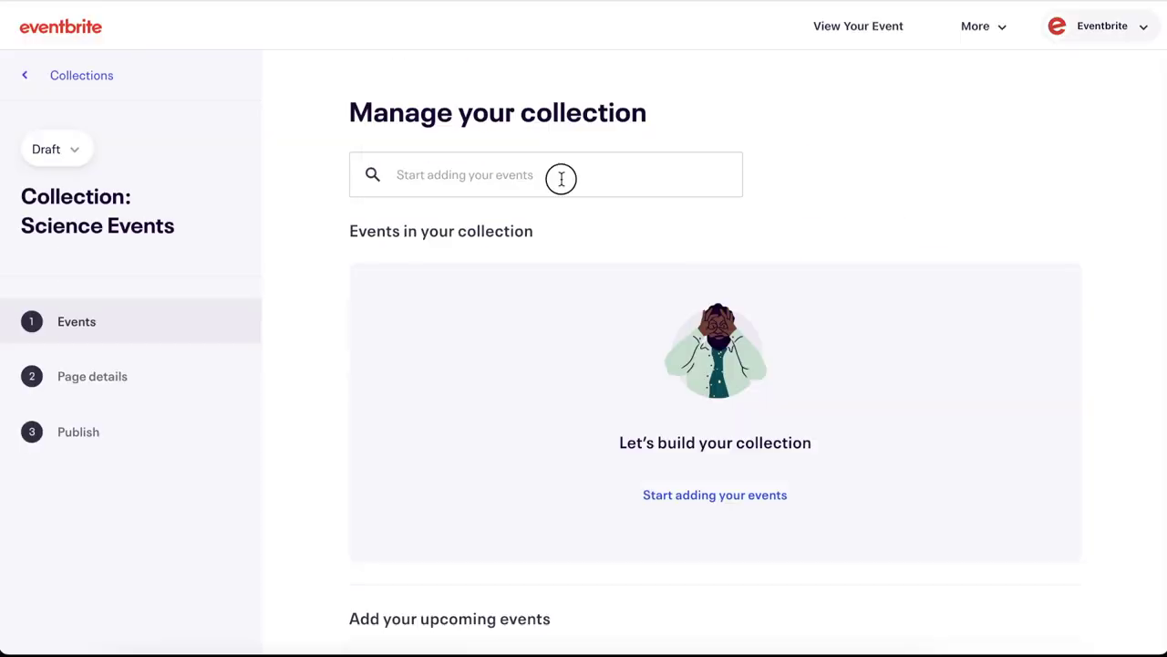
pyautogui.click(560, 175)
pyautogui.click(687, 241)
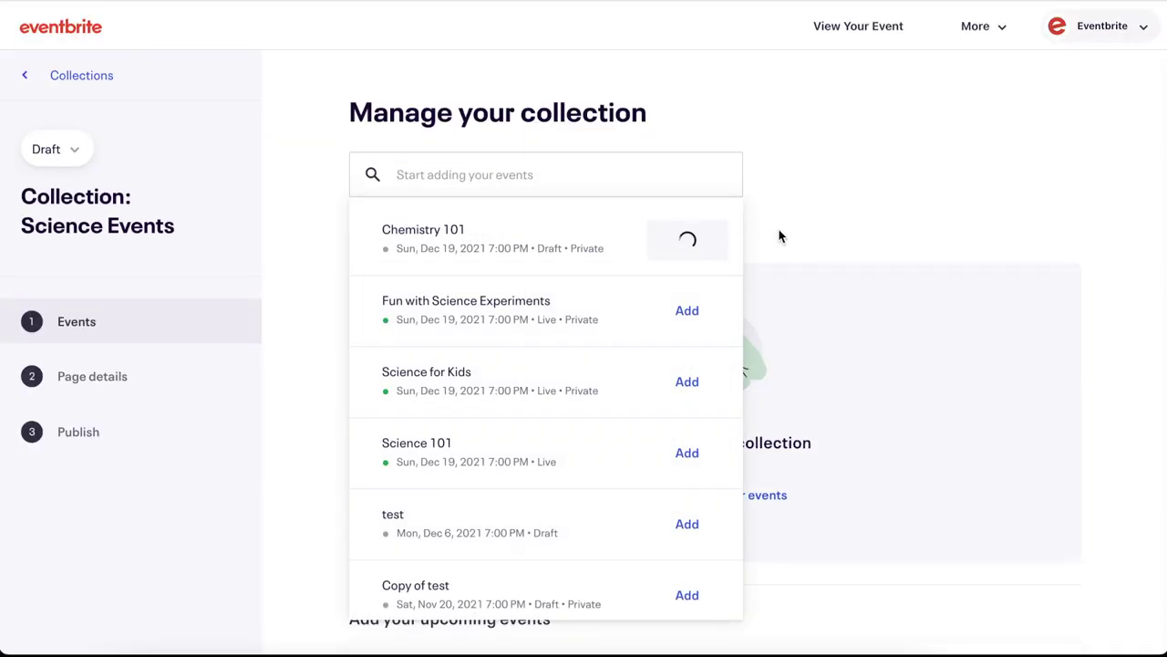
# Step: Add Science 101 to Science Events and remove Science for Kids from it
pyautogui.click(715, 404)
pyautogui.click(687, 453)
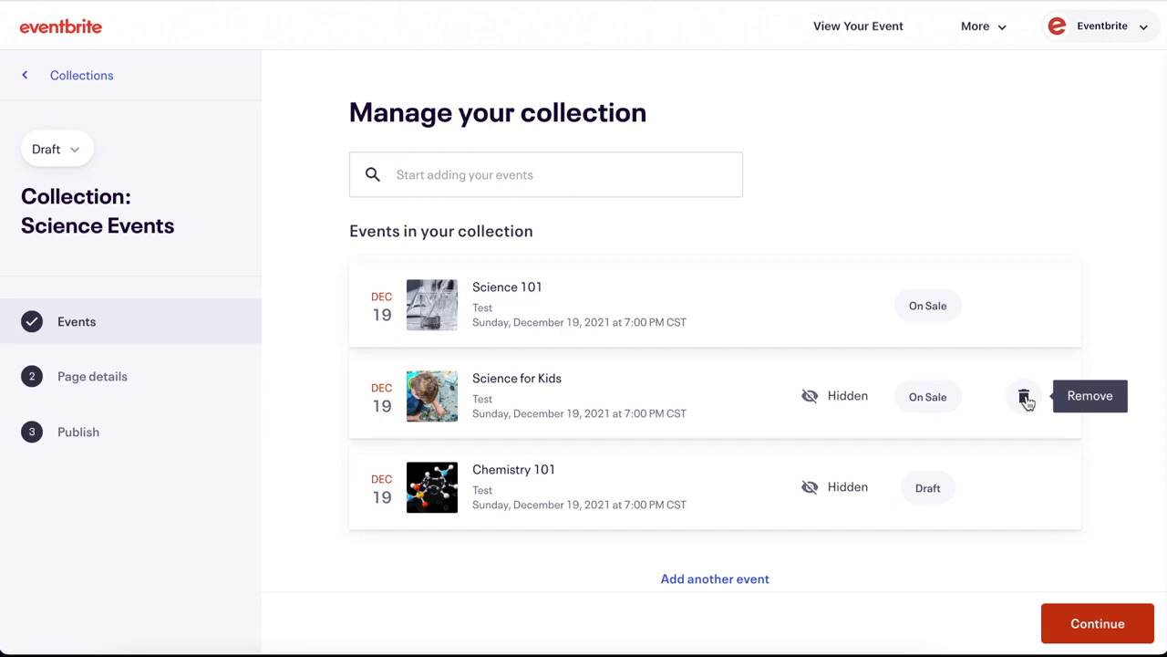
pyautogui.click(1024, 398)
pyautogui.click(1024, 398)
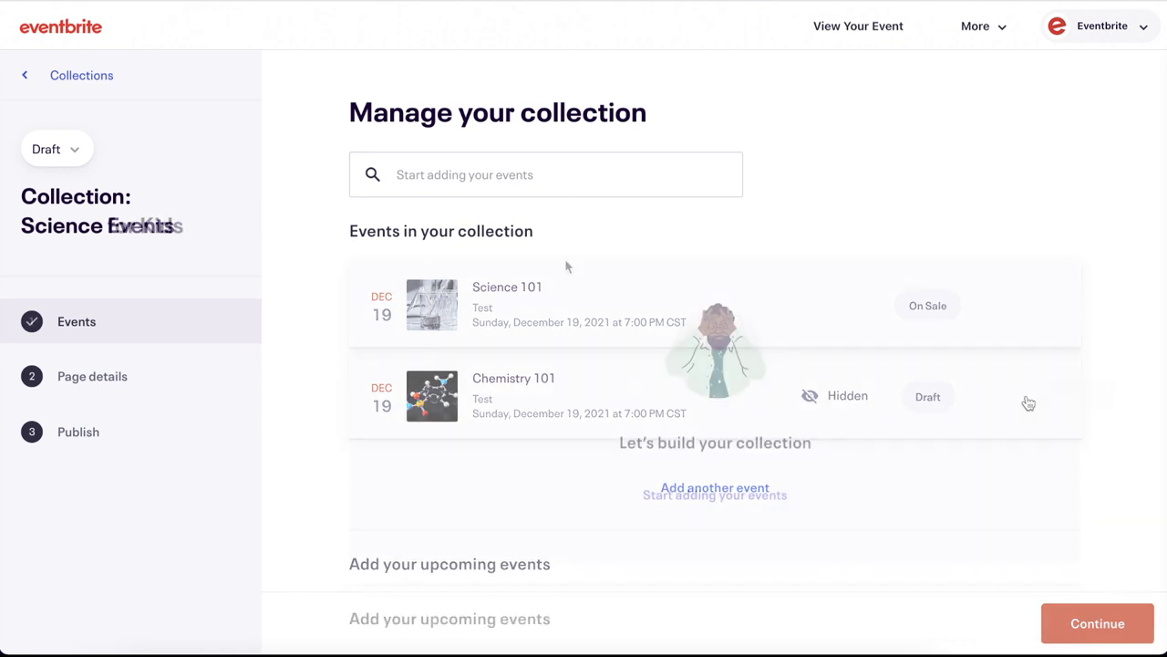
# Step: Add Fun with Science Experiments, Science for Kids and Science 101 to the Science for Kids collection
pyautogui.click(550, 180)
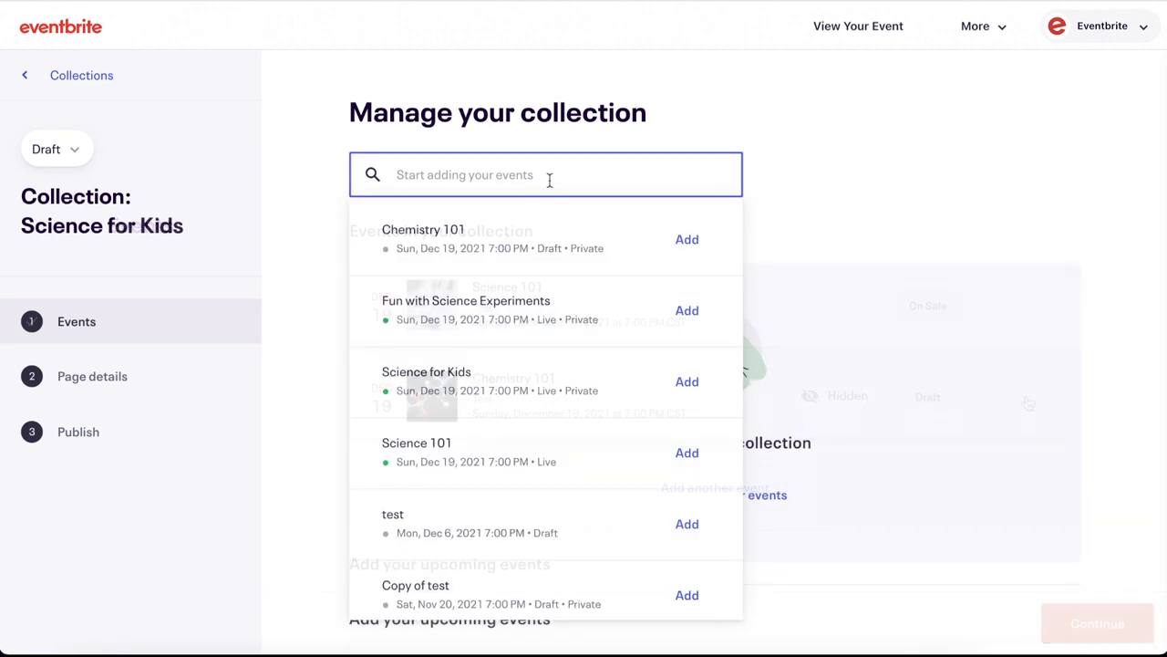
pyautogui.click(687, 312)
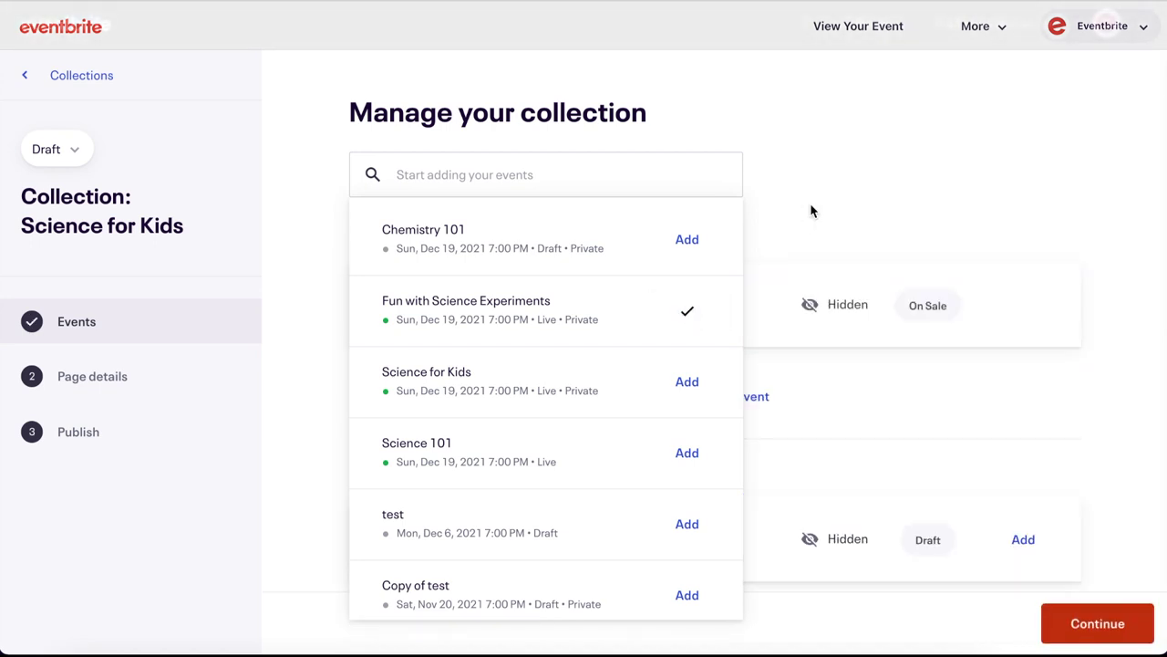
pyautogui.scroll(-1, 722, 409)
pyautogui.click(685, 314)
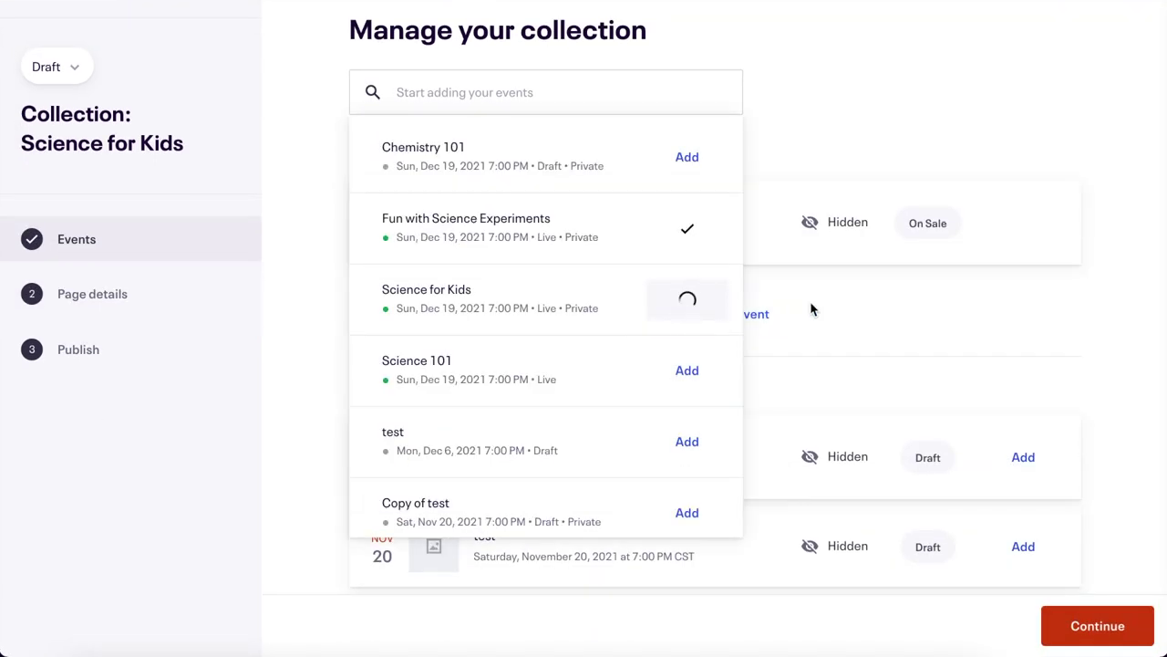
pyautogui.scroll(-8, 812, 391)
pyautogui.click(1023, 521)
pyautogui.scroll(10, 1063, 480)
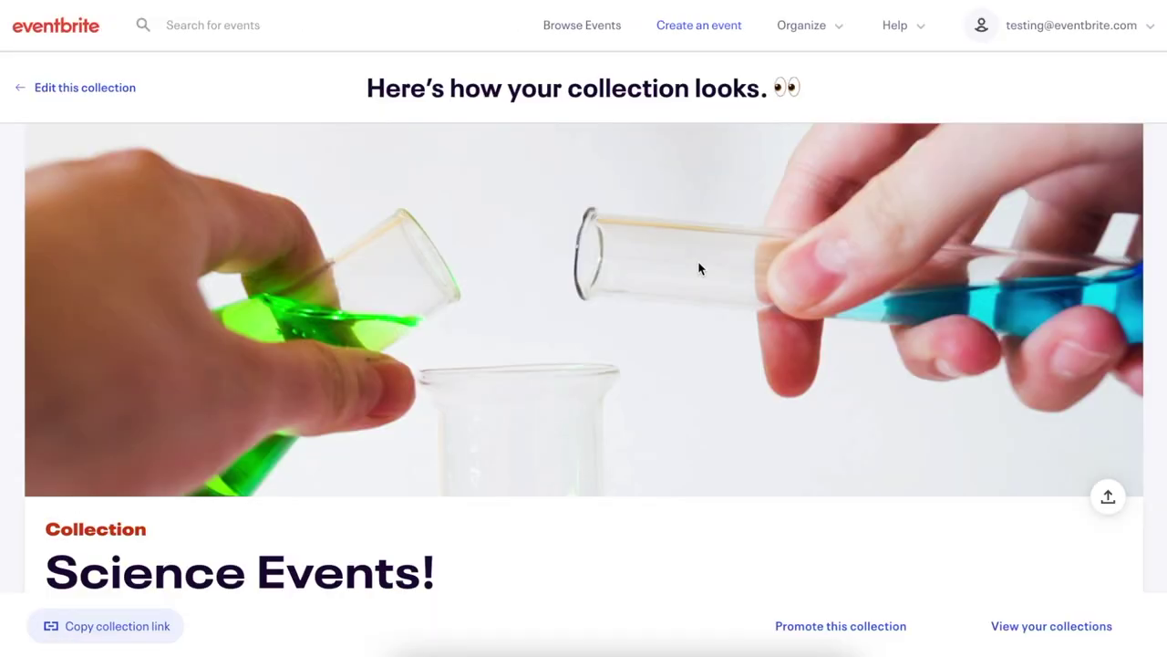
# Step: Scroll through the Science Events collection and continue to its Add details page
pyautogui.scroll(-5, 699, 268)
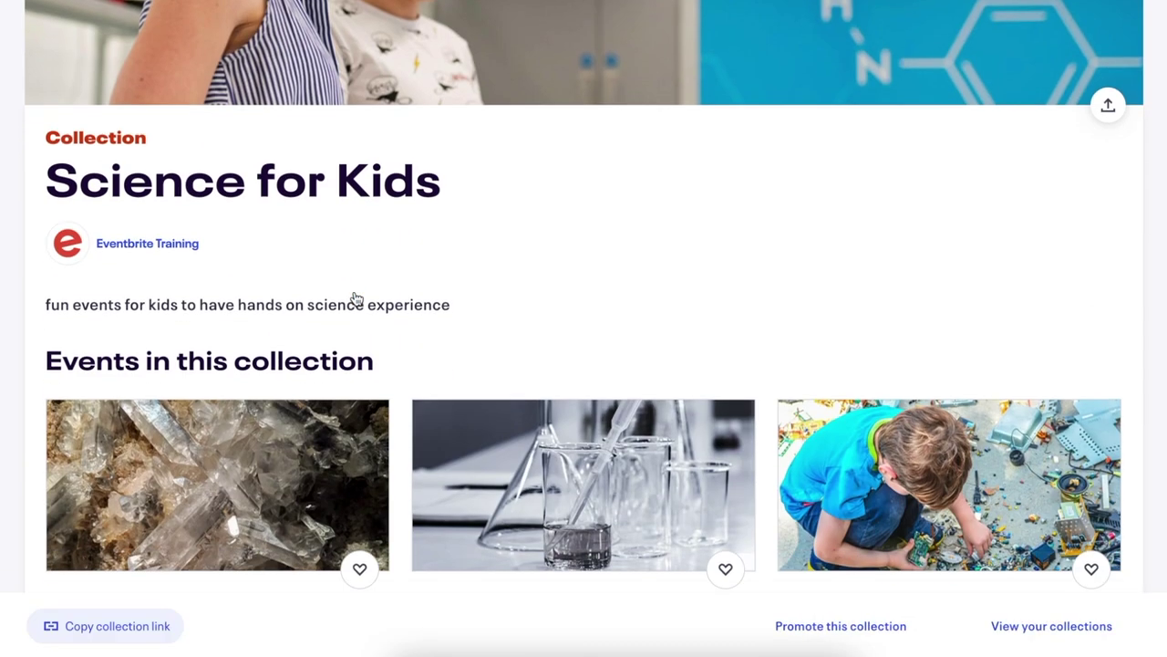
pyautogui.scroll(-2, 355, 299)
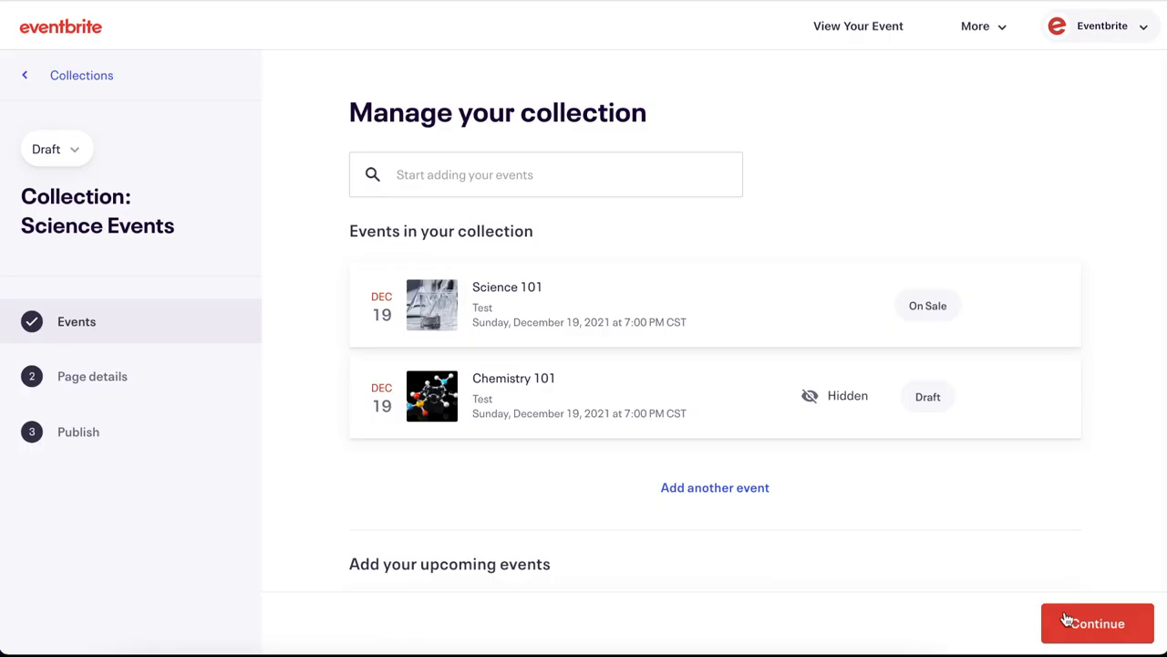
pyautogui.click(1067, 620)
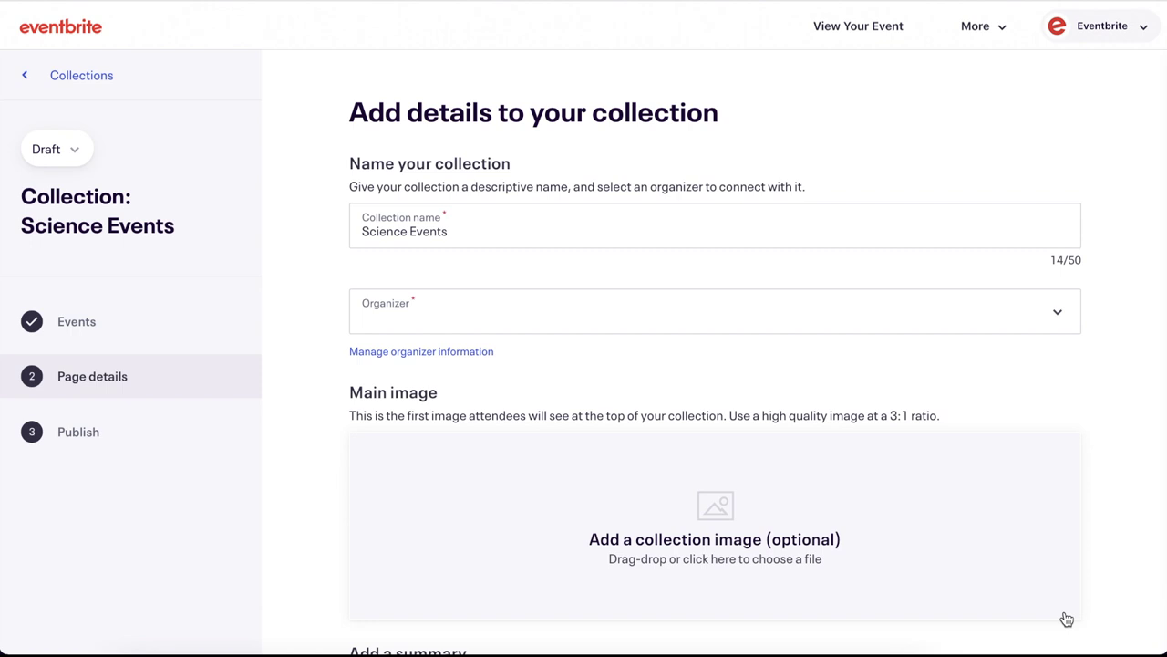
# Step: Rename the collection to 'Science Events!' and keep Eventbrite Training as its organizer
pyautogui.click(547, 240)
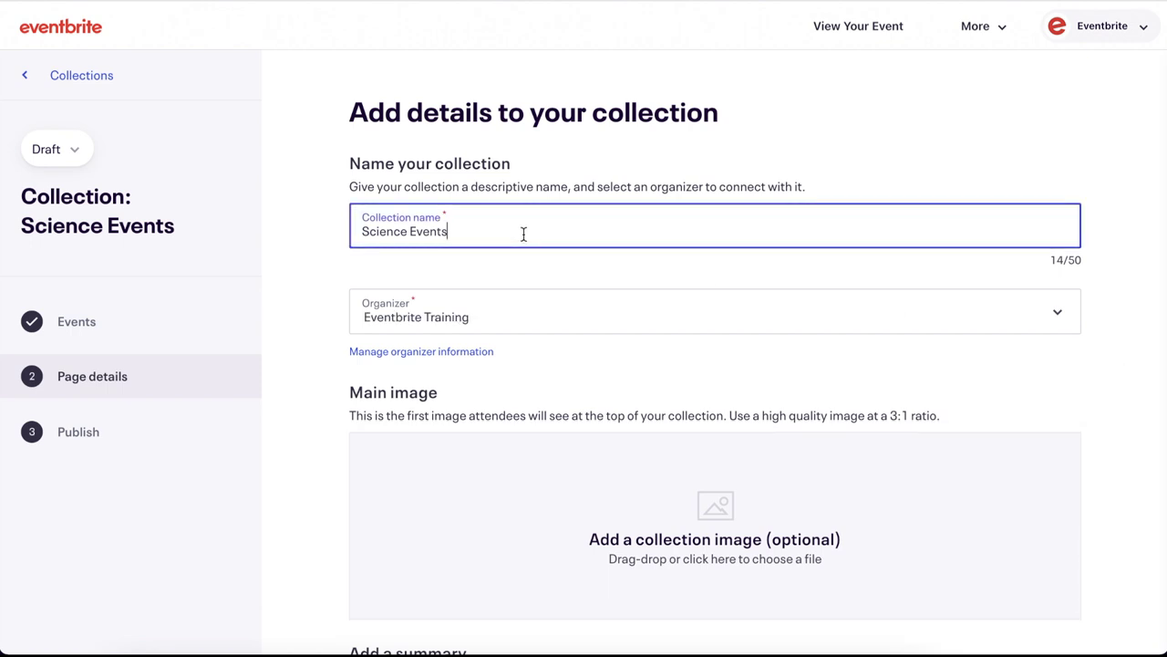
pyautogui.write('!')
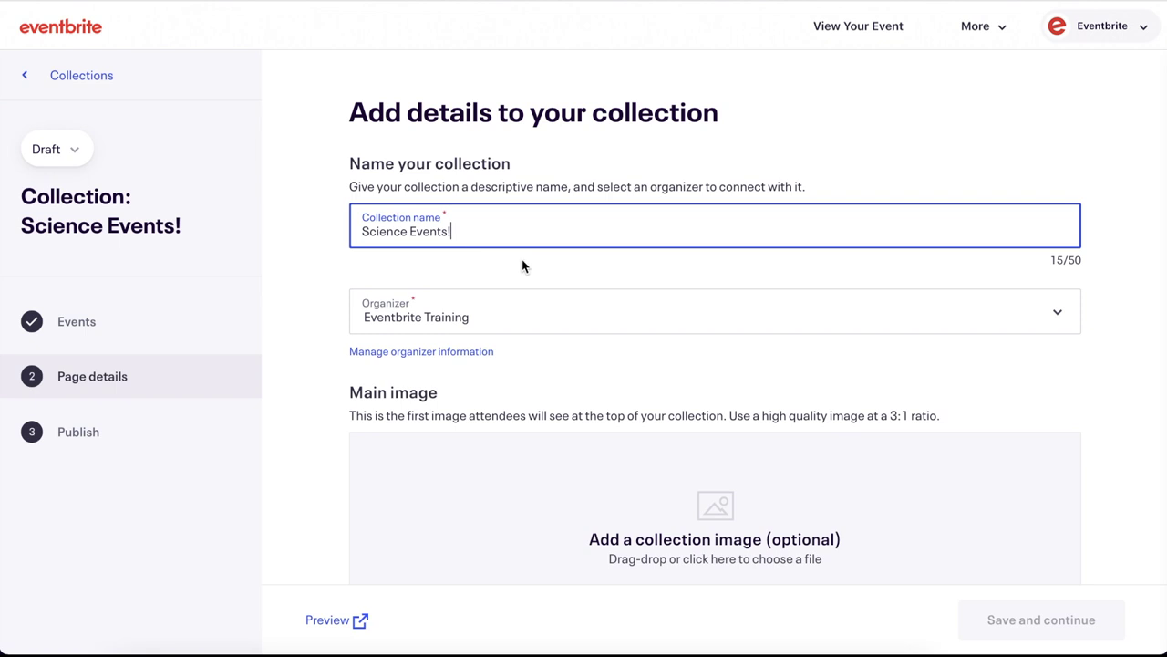
pyautogui.click(518, 315)
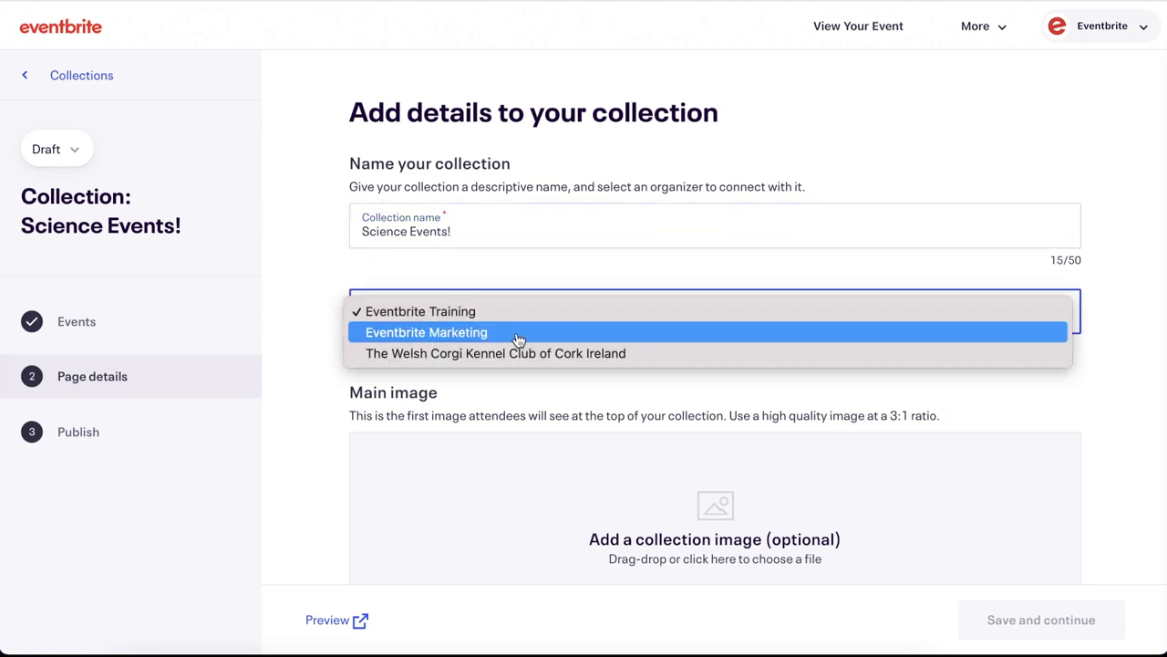
pyautogui.click(516, 311)
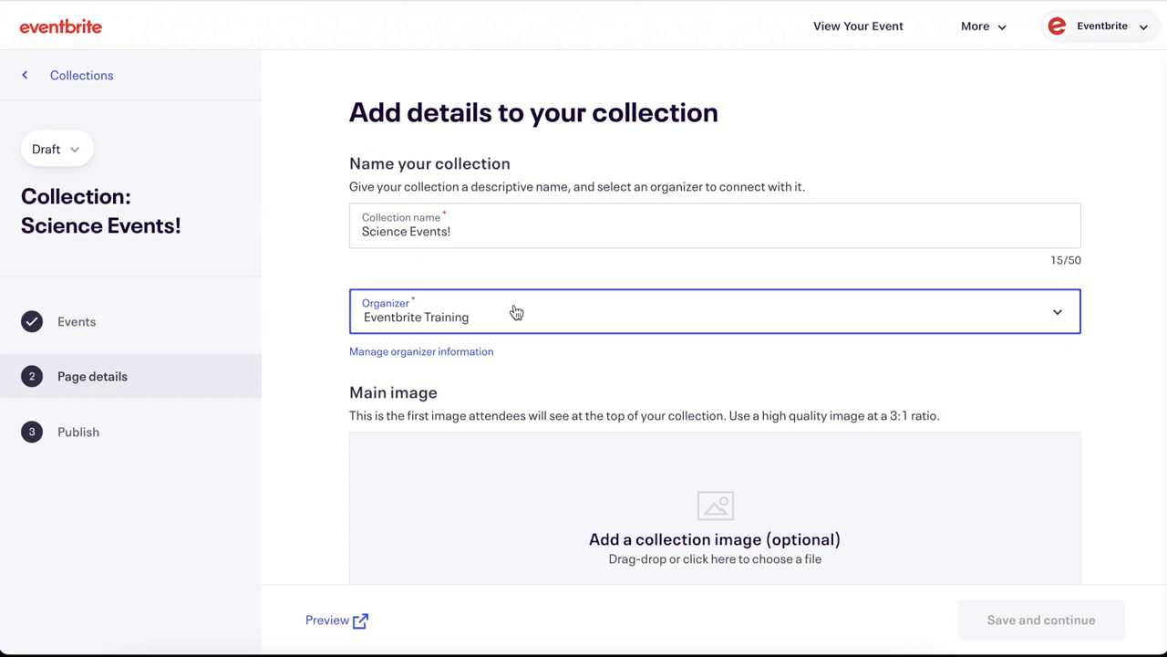
# Step: Check the Eventbrite Training organizer profile in its edit view, then return to the collection details
pyautogui.click(428, 351)
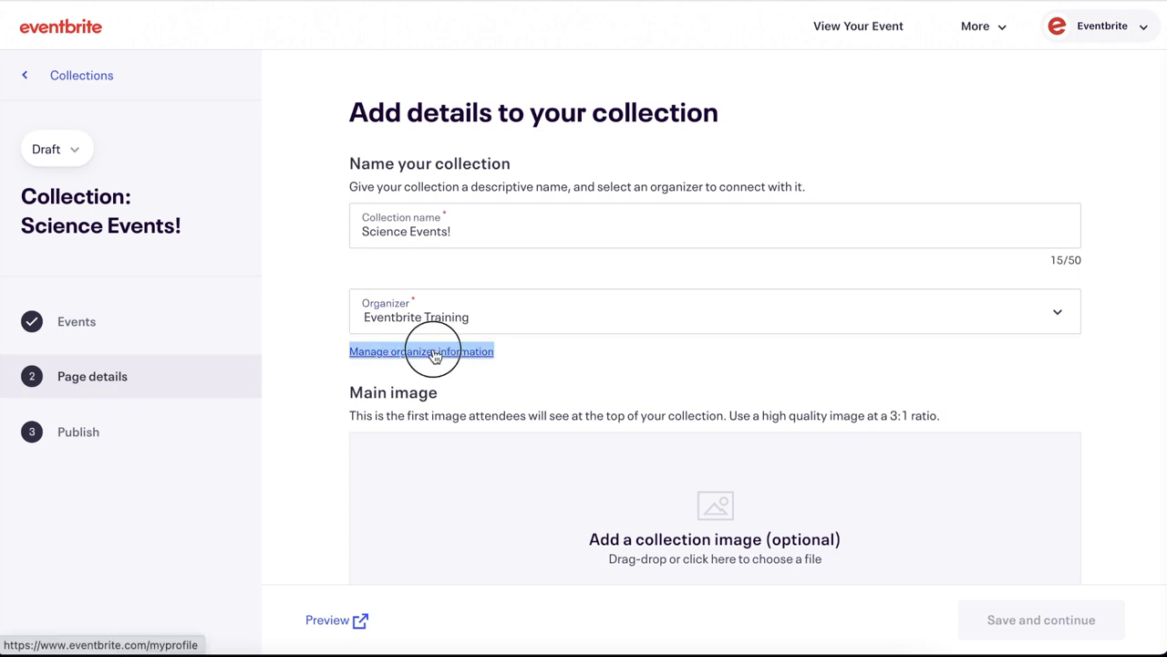
pyautogui.scroll(-5, 408, 345)
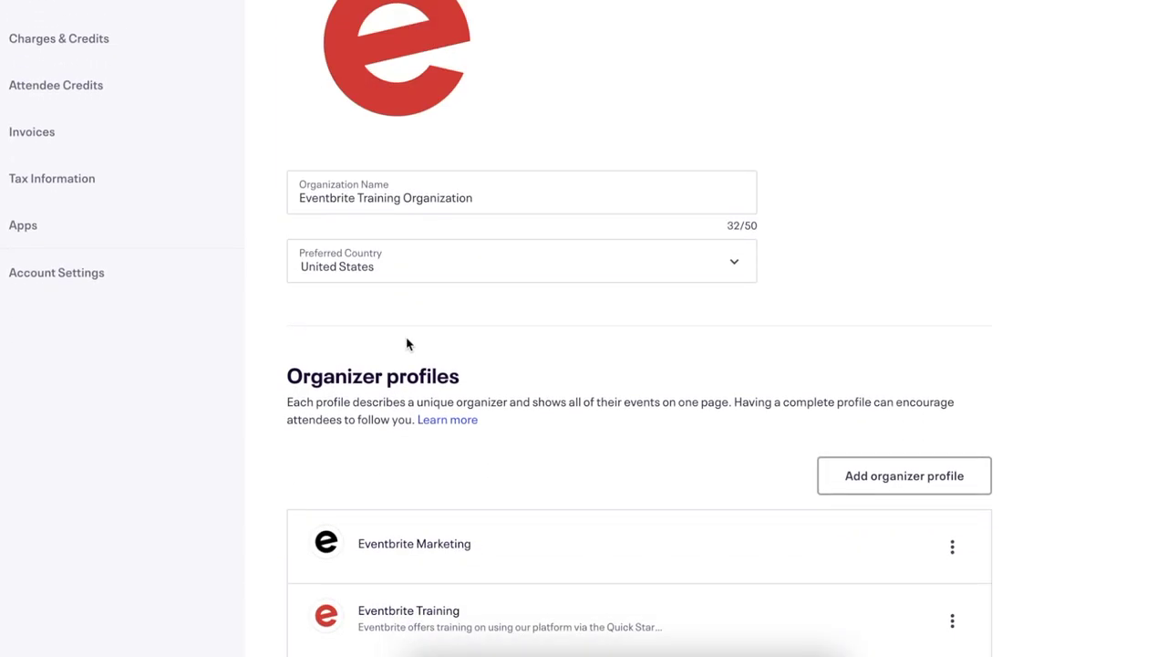
pyautogui.click(952, 421)
pyautogui.click(902, 440)
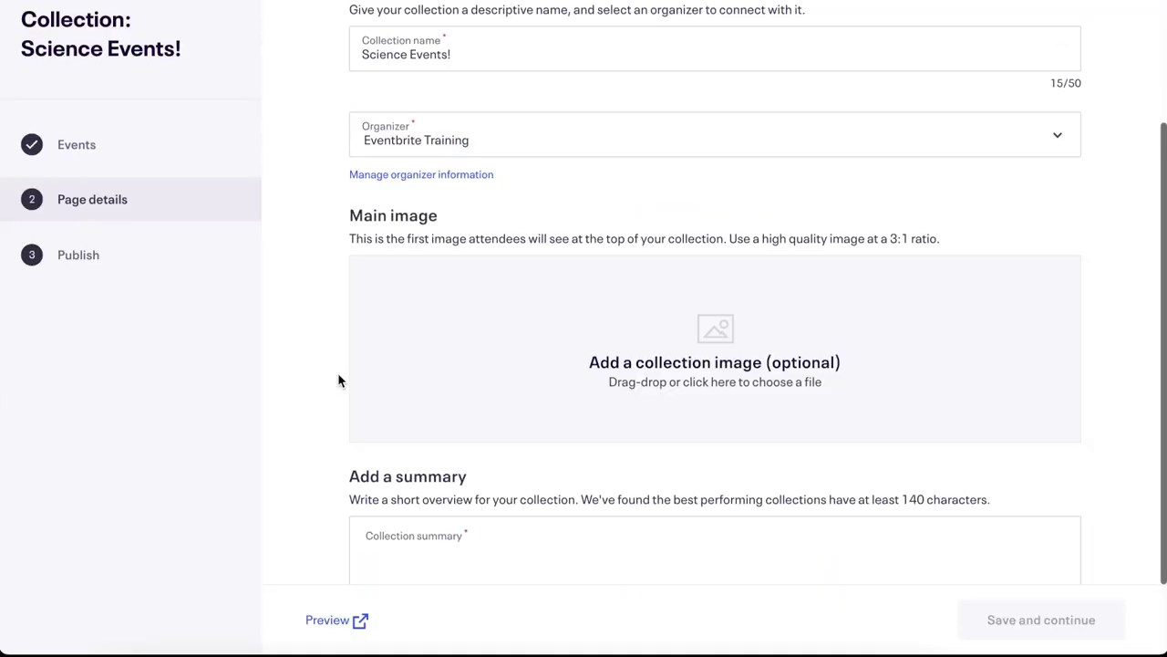
pyautogui.click(717, 361)
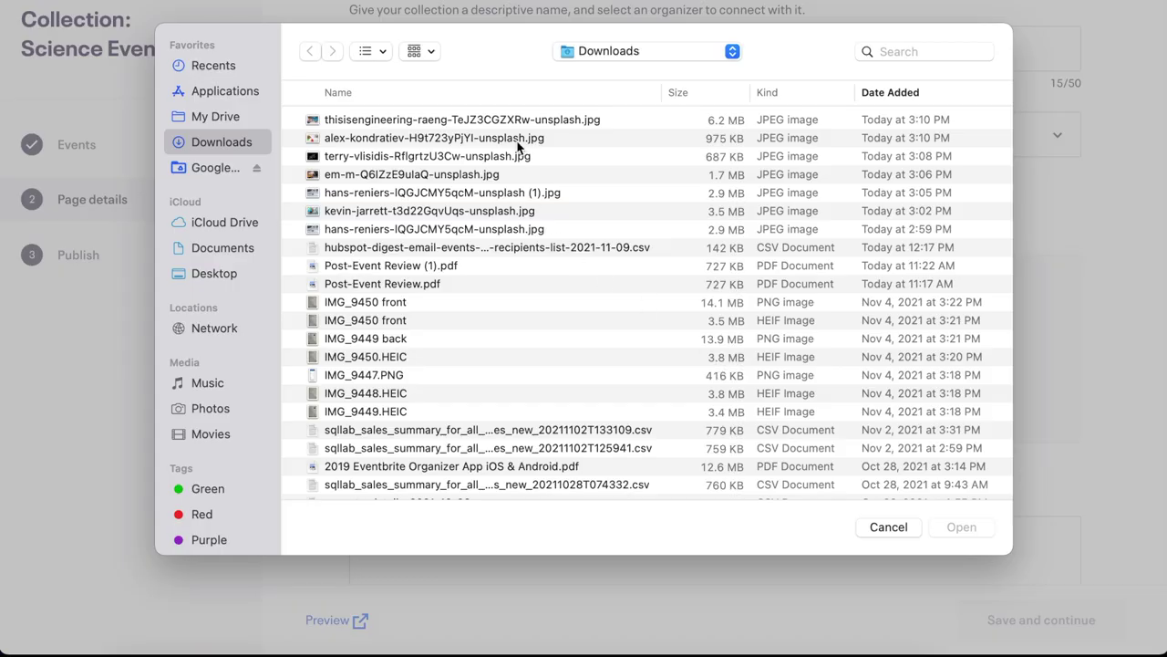
# Step: Upload the lab photo of hands pouring green and blue liquids as the main image, crop it to a strip, and save it
pyautogui.doubleClick(517, 138)
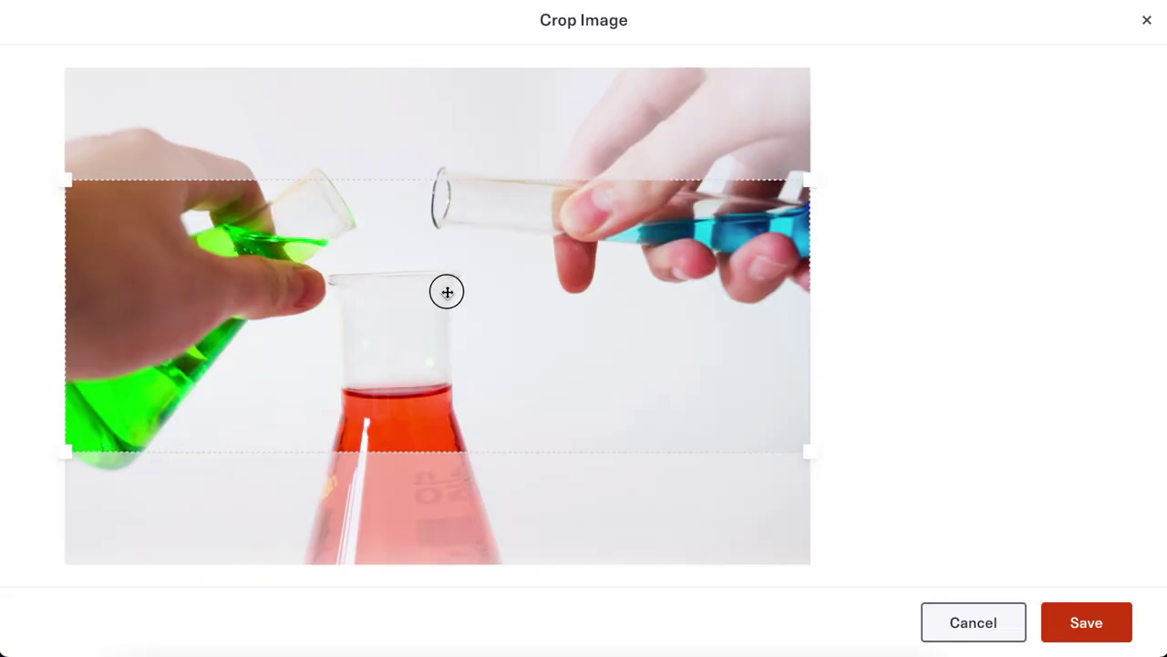
pyautogui.moveTo(446, 291); pyautogui.dragTo(448, 270)
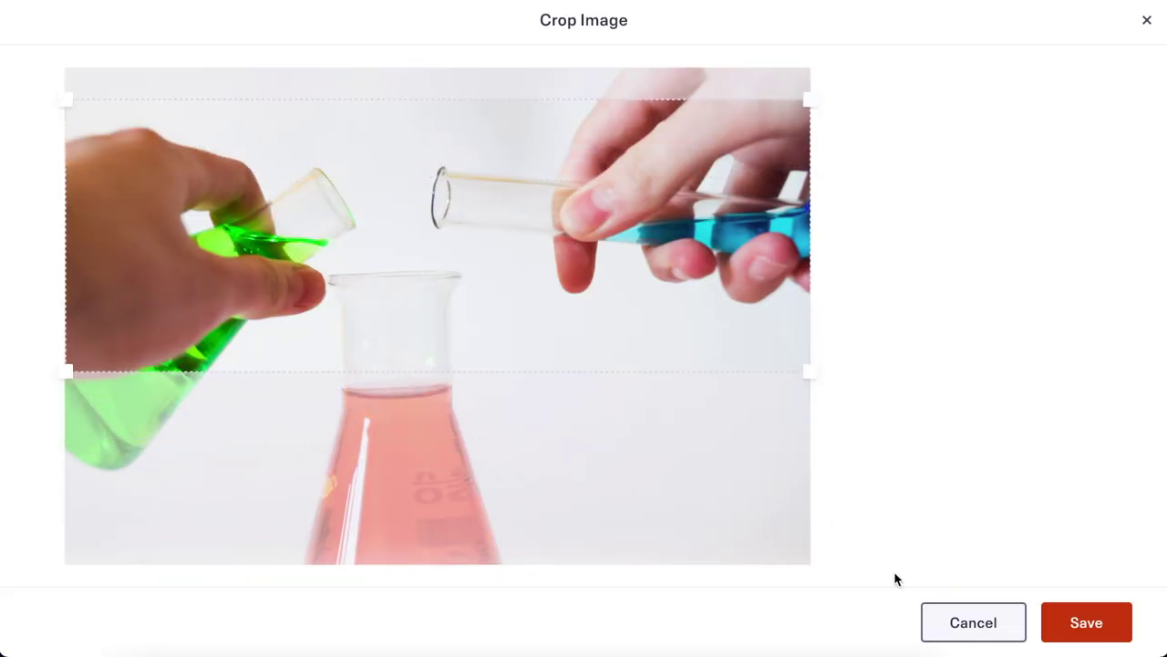
pyautogui.click(1085, 621)
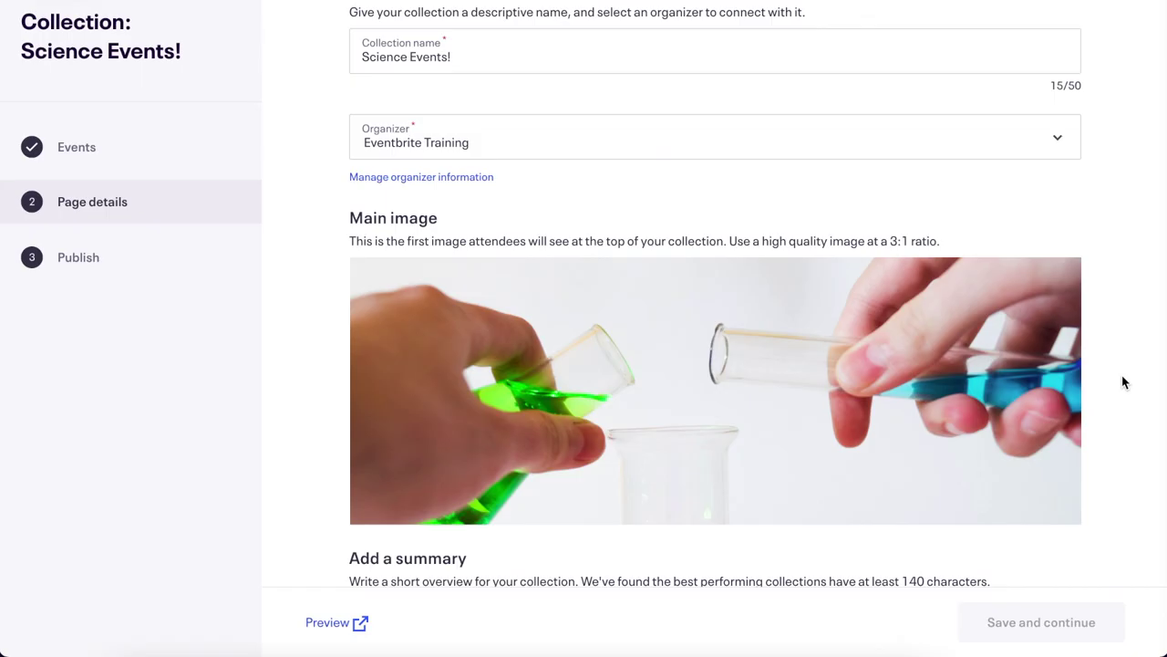
pyautogui.scroll(-5, 1122, 375)
# Step: Enter the summary 'exciting science events for all ages!', save the page details and close the Review changes dialog
pyautogui.click(396, 464)
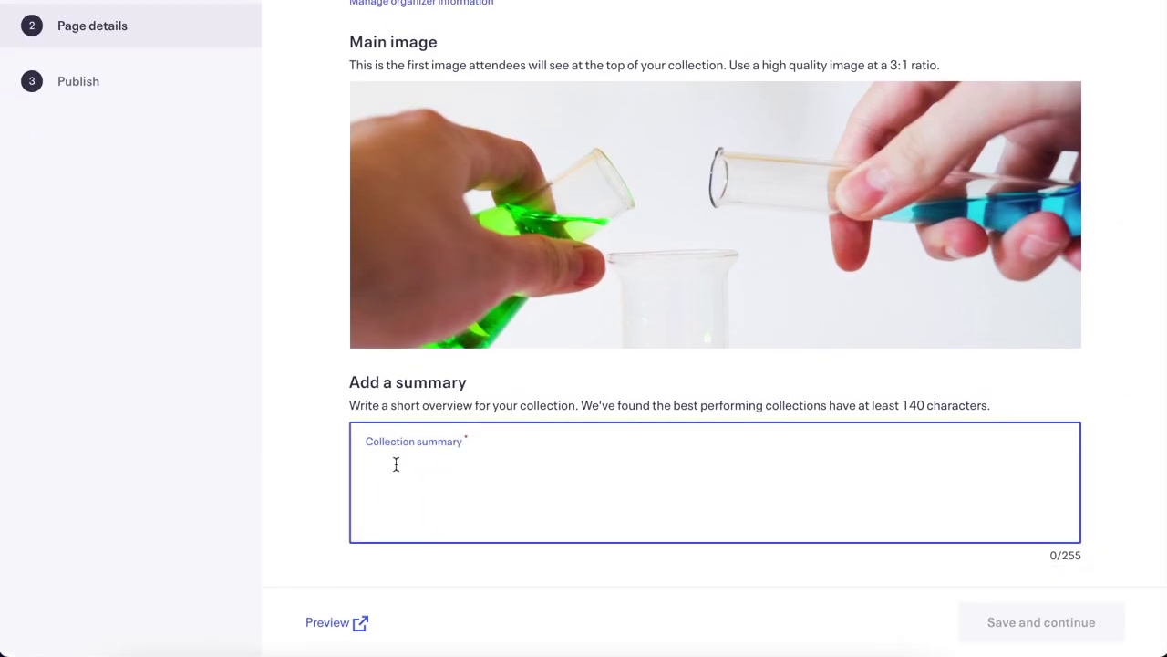
pyautogui.write('exciting science events for all ages!')
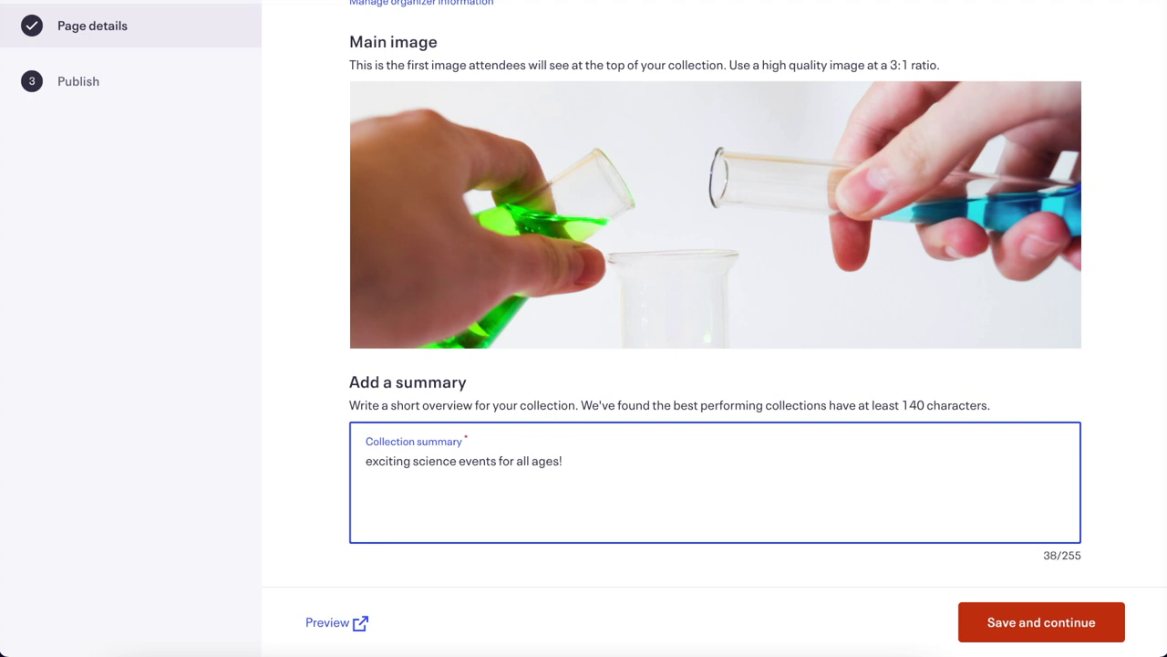
pyautogui.click(1006, 624)
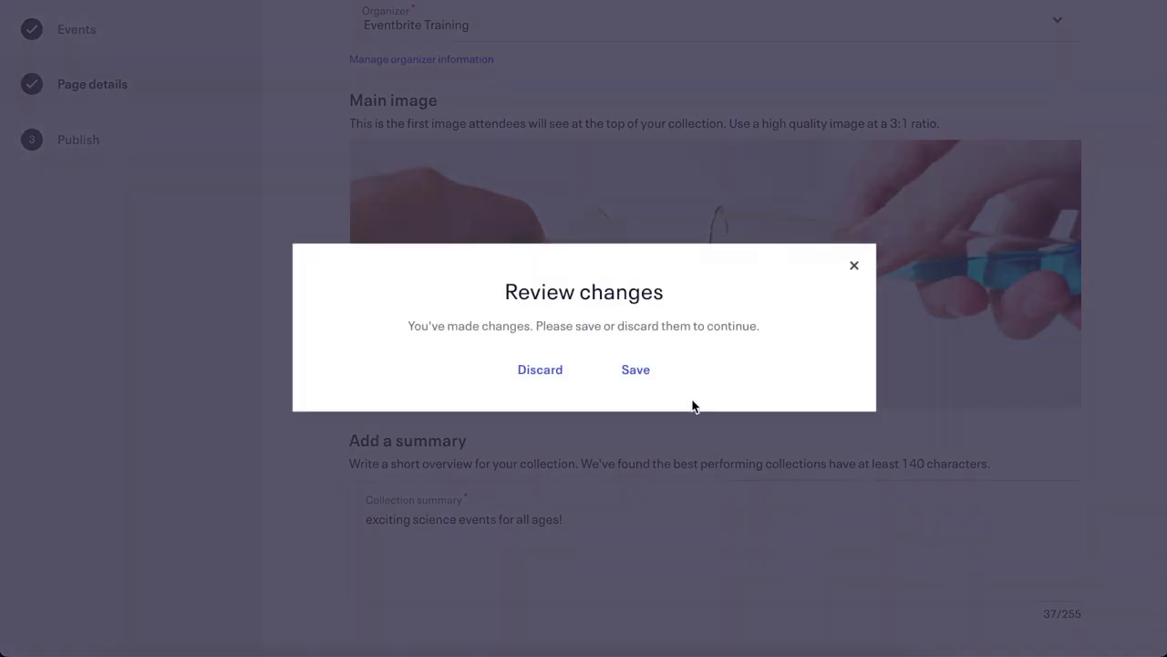
pyautogui.click(855, 266)
pyautogui.scroll(4, 334, 435)
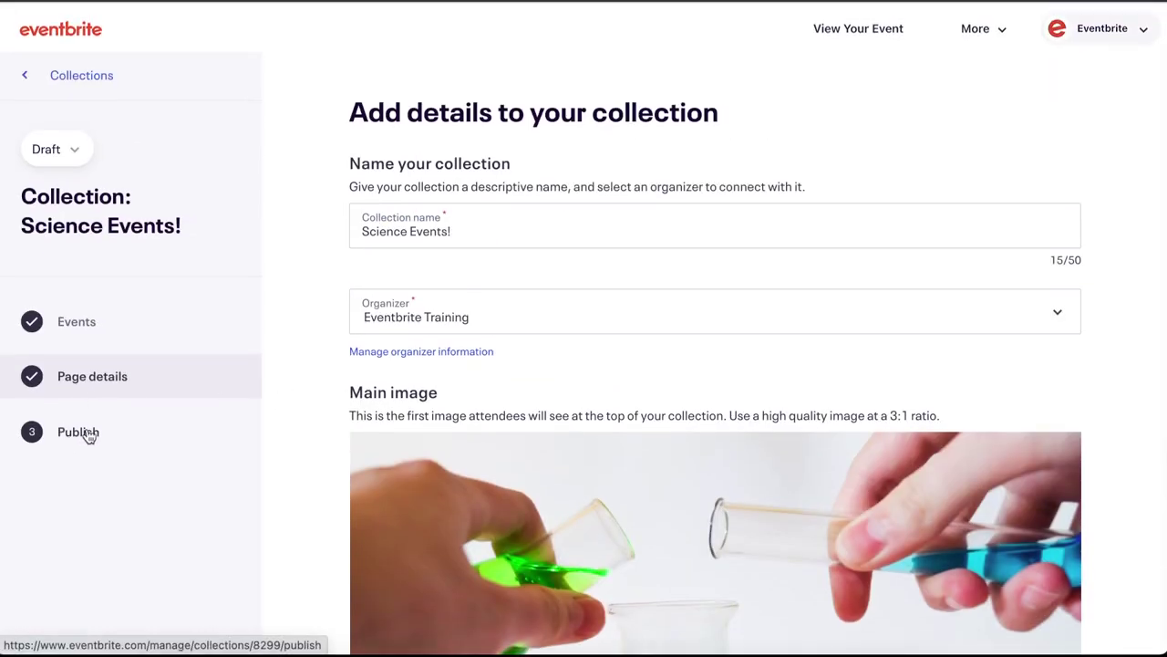
# Step: Preview the Science Events! page in desktop and mobile layouts, then publish the collection
pyautogui.click(89, 434)
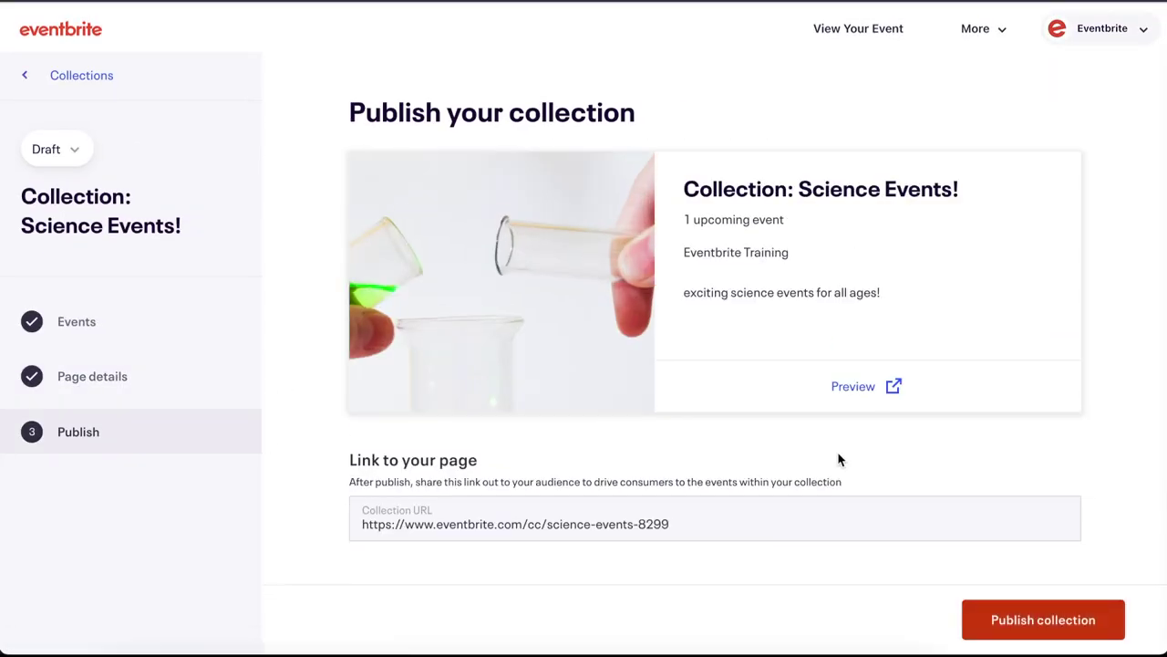
pyautogui.click(859, 390)
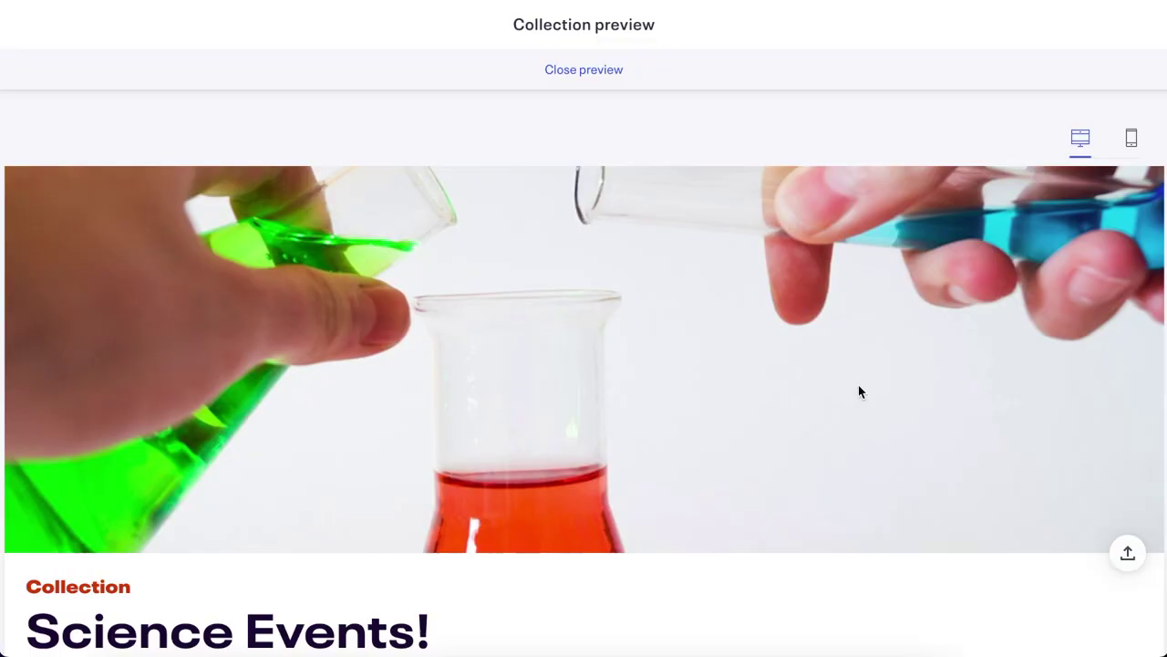
pyautogui.scroll(-10, 574, 425)
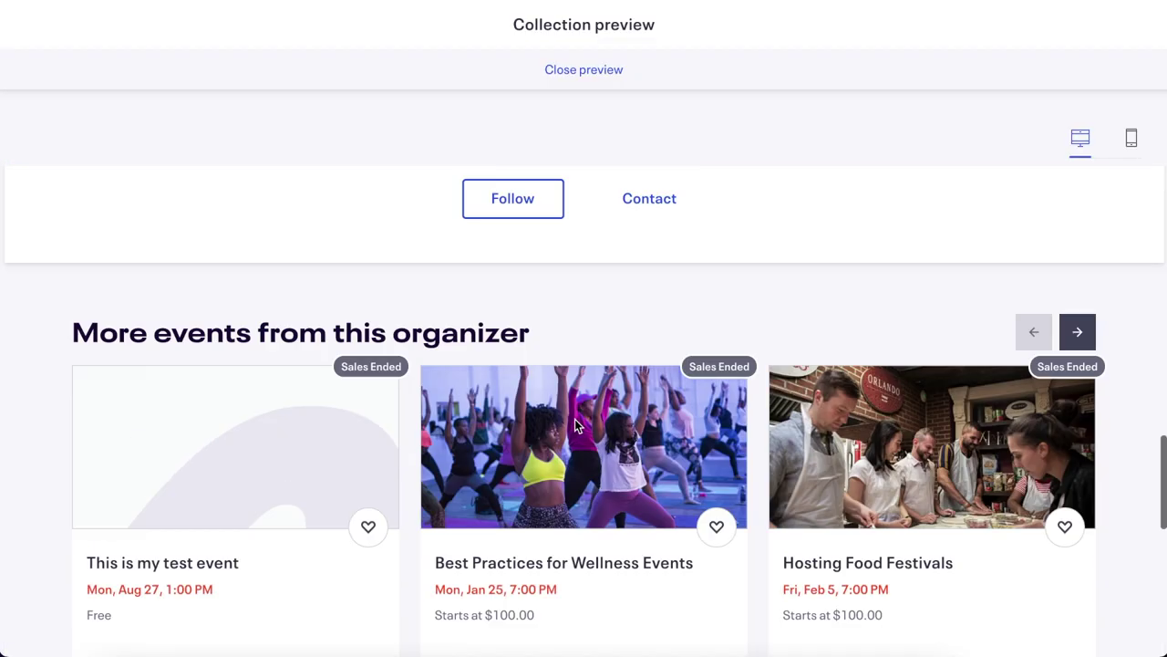
pyautogui.scroll(10, 574, 424)
pyautogui.click(1130, 136)
pyautogui.scroll(-5, 912, 200)
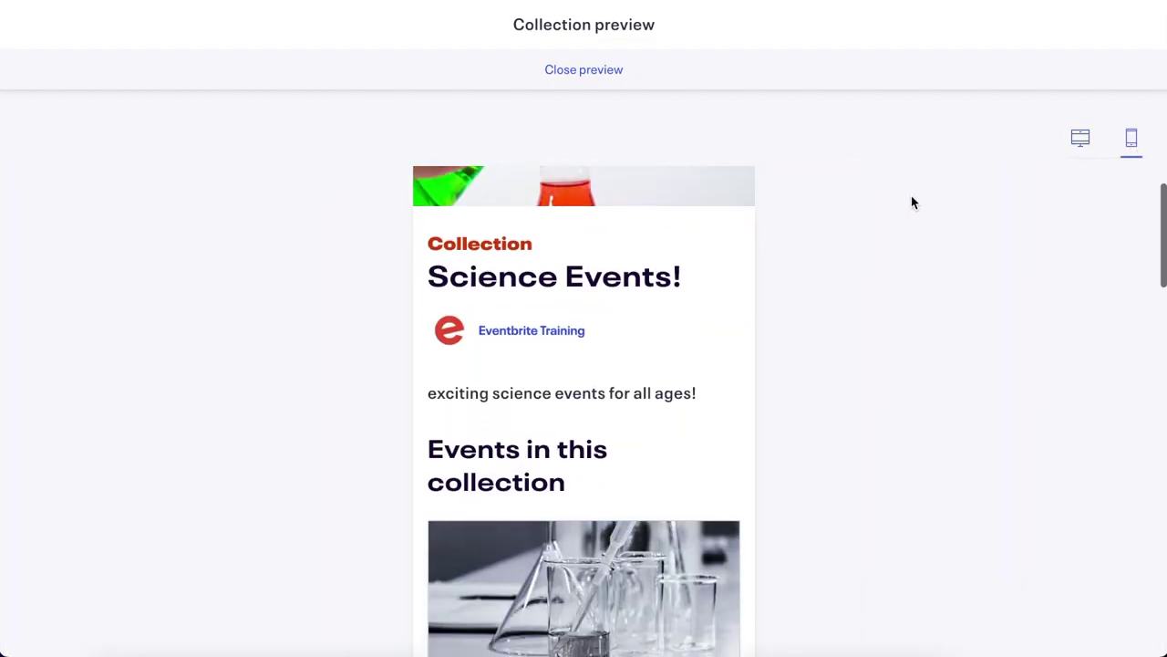
pyautogui.scroll(-10, 912, 202)
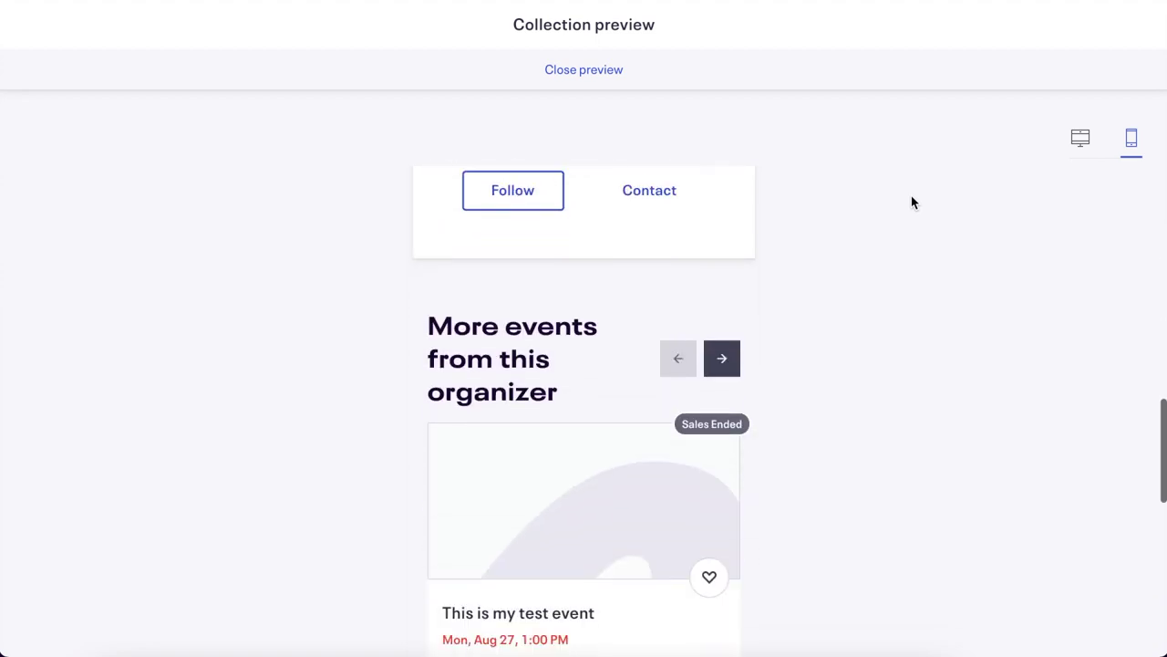
pyautogui.scroll(15, 912, 202)
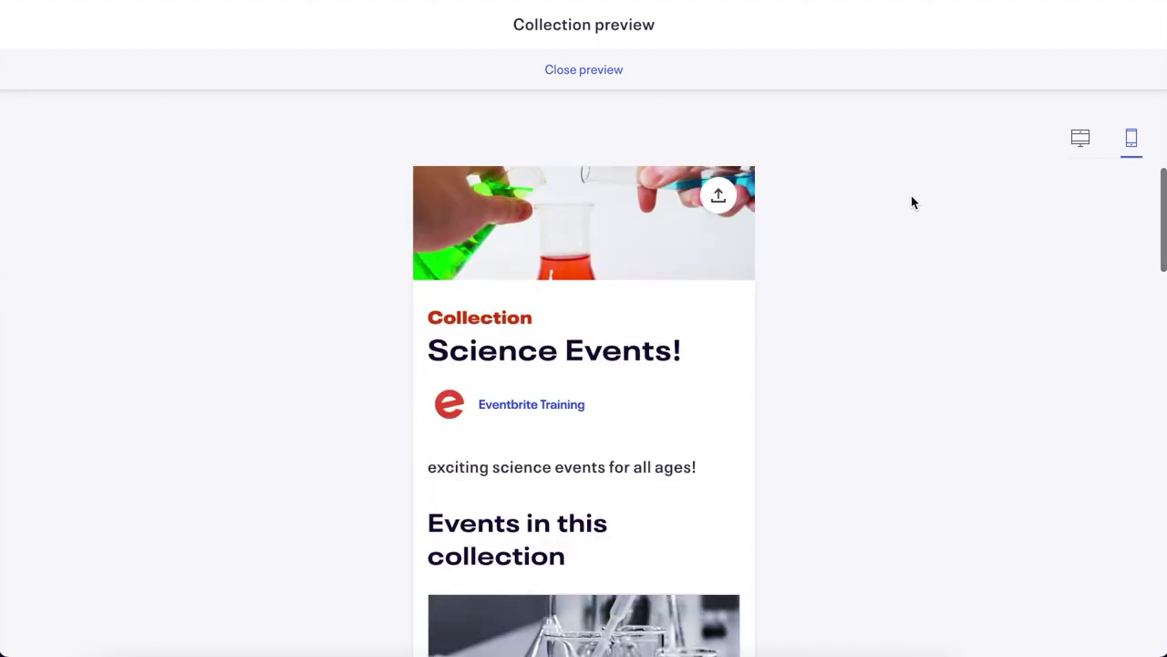
pyautogui.click(605, 69)
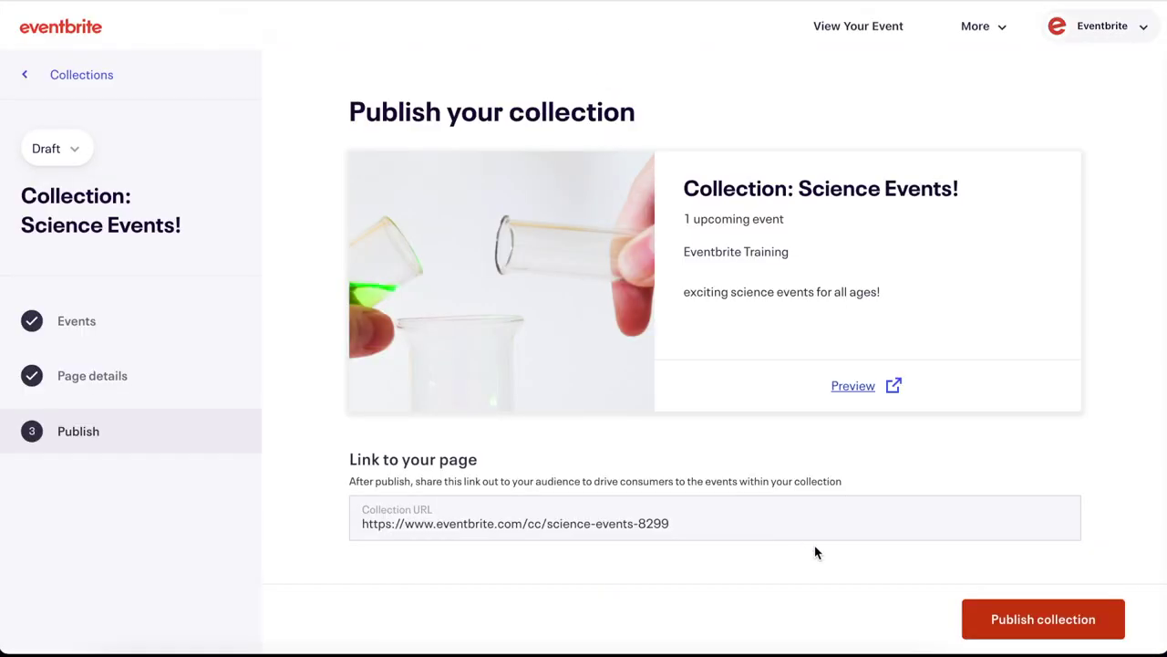
pyautogui.click(977, 615)
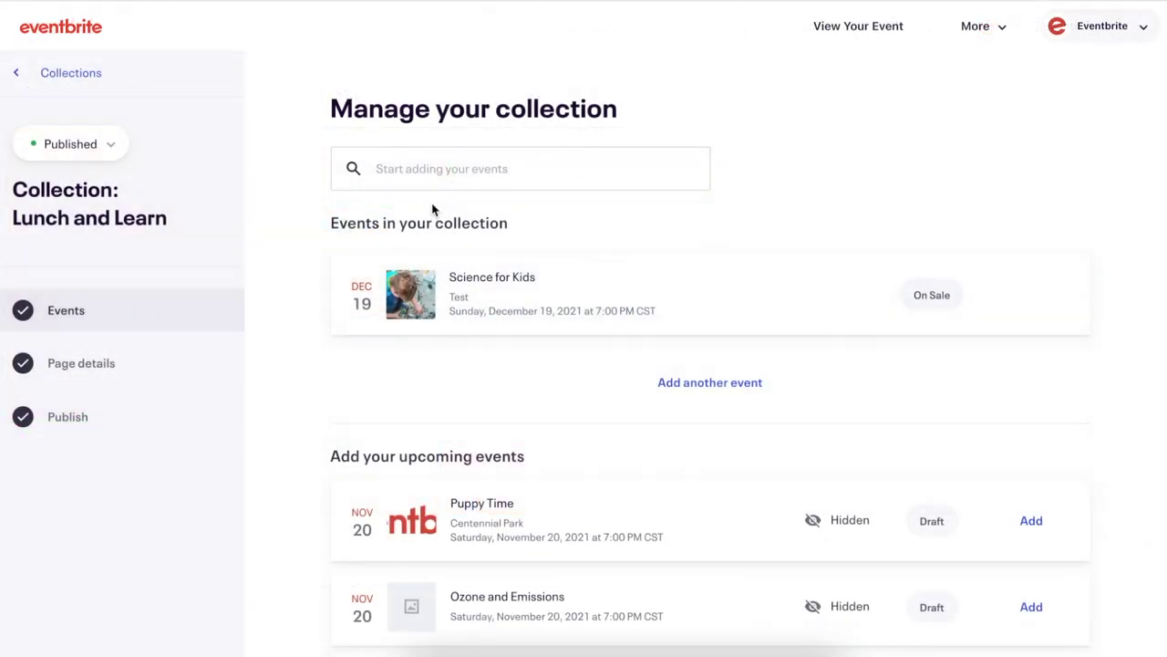
# Step: Unpublish the Lunch and Learn collection back to draft and return to the Collections list
pyautogui.click(110, 146)
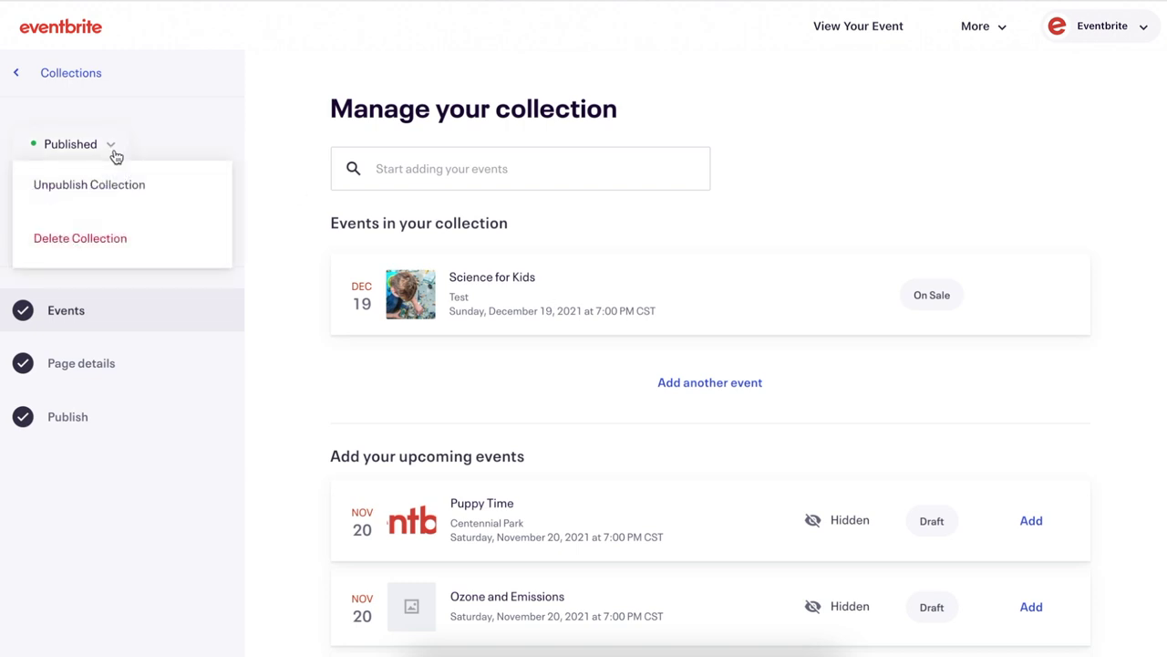
pyautogui.click(109, 178)
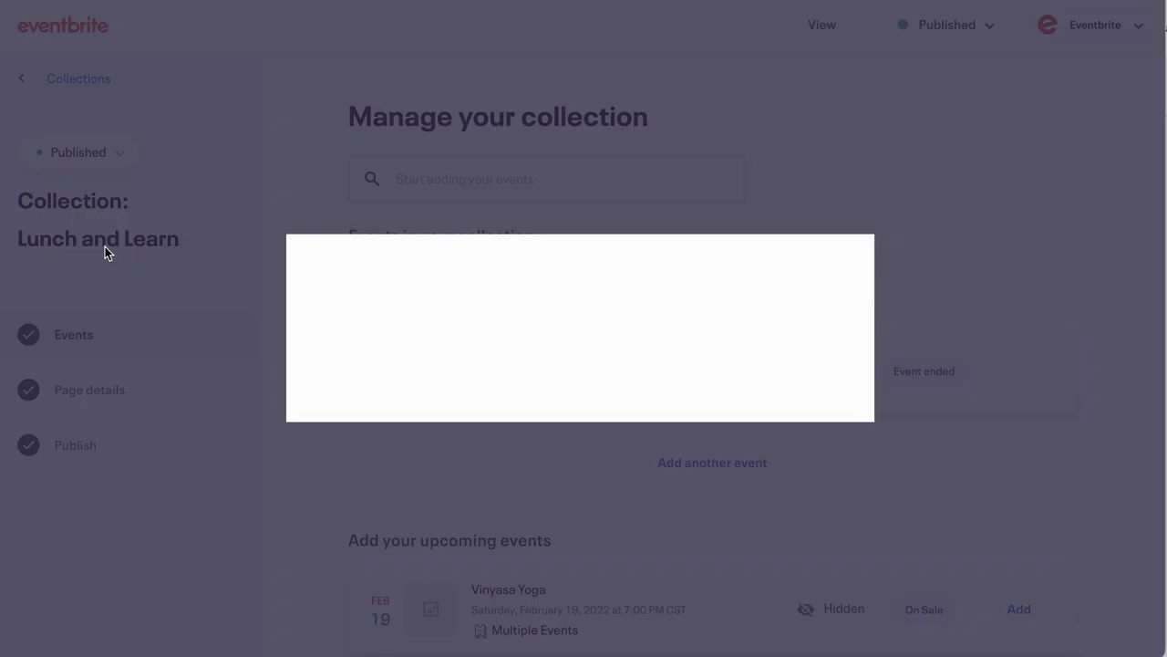
pyautogui.click(606, 377)
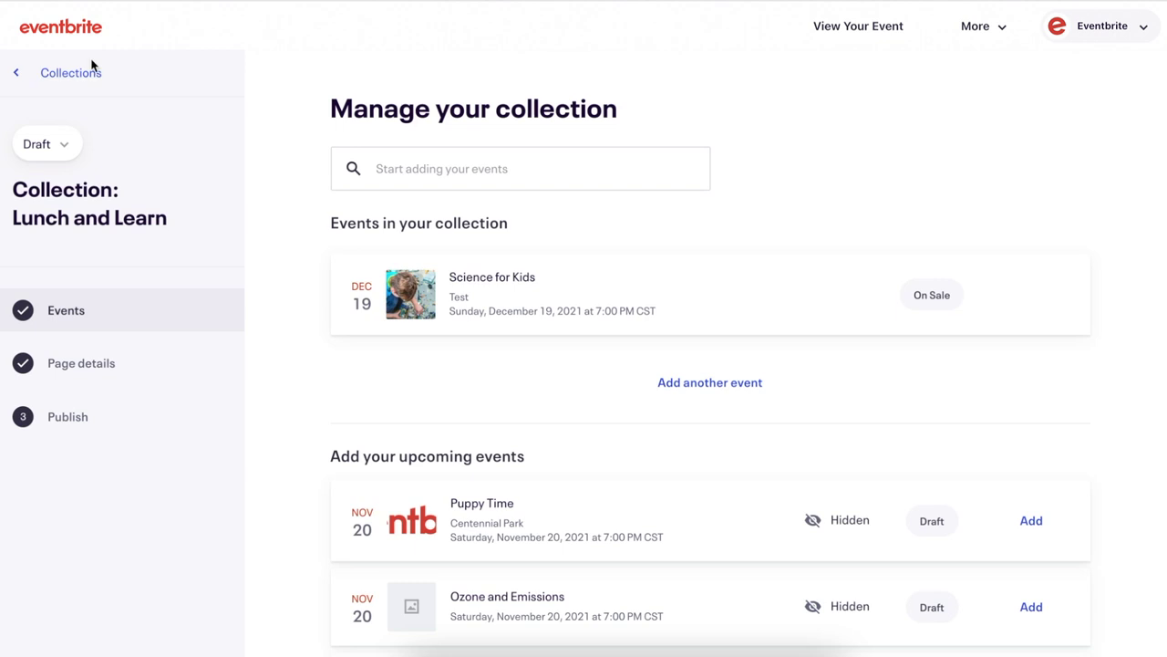
pyautogui.click(71, 73)
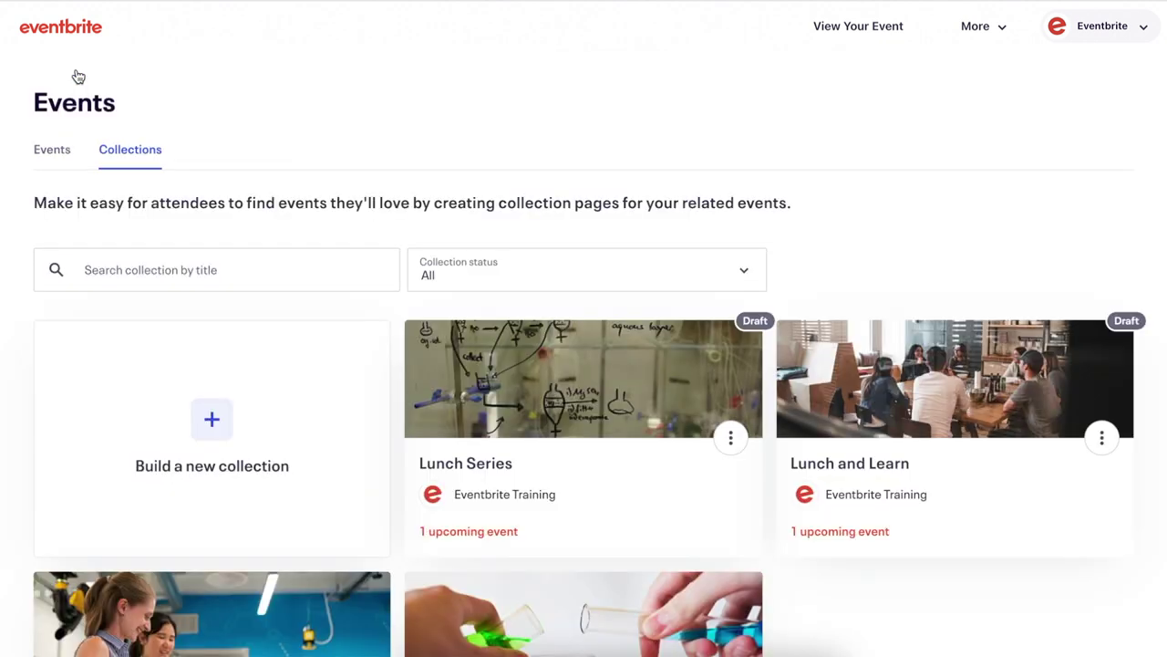
# Step: Begin deleting the Lunch and Learn collection through its options menu
pyautogui.click(1111, 358)
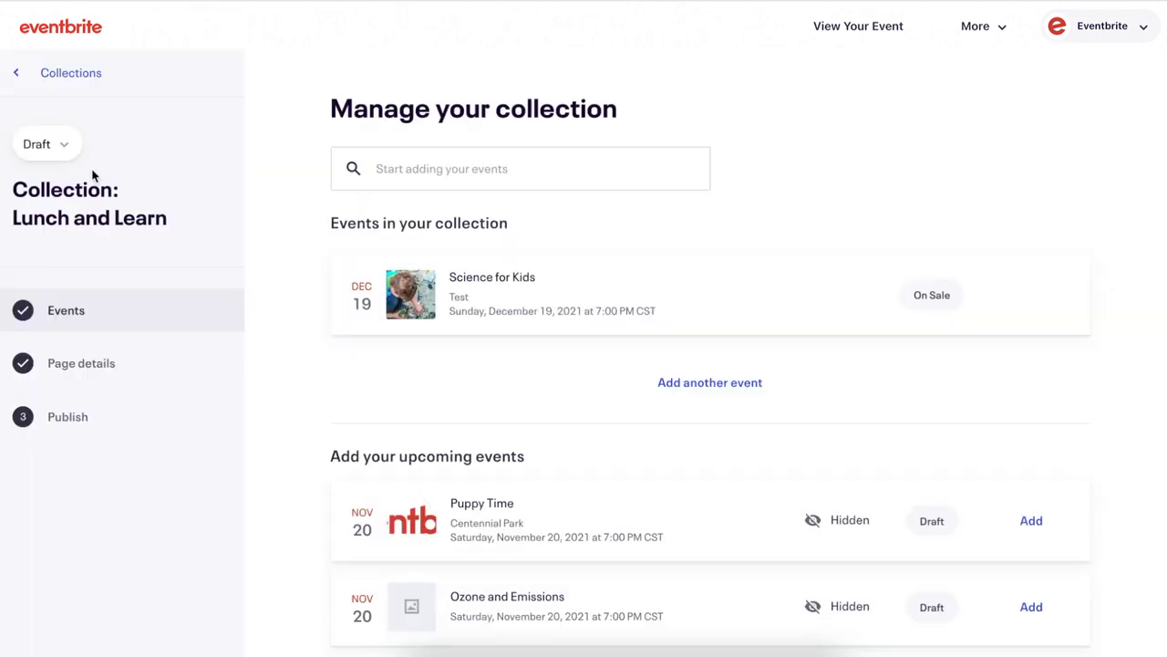
pyautogui.click(46, 144)
pyautogui.click(127, 247)
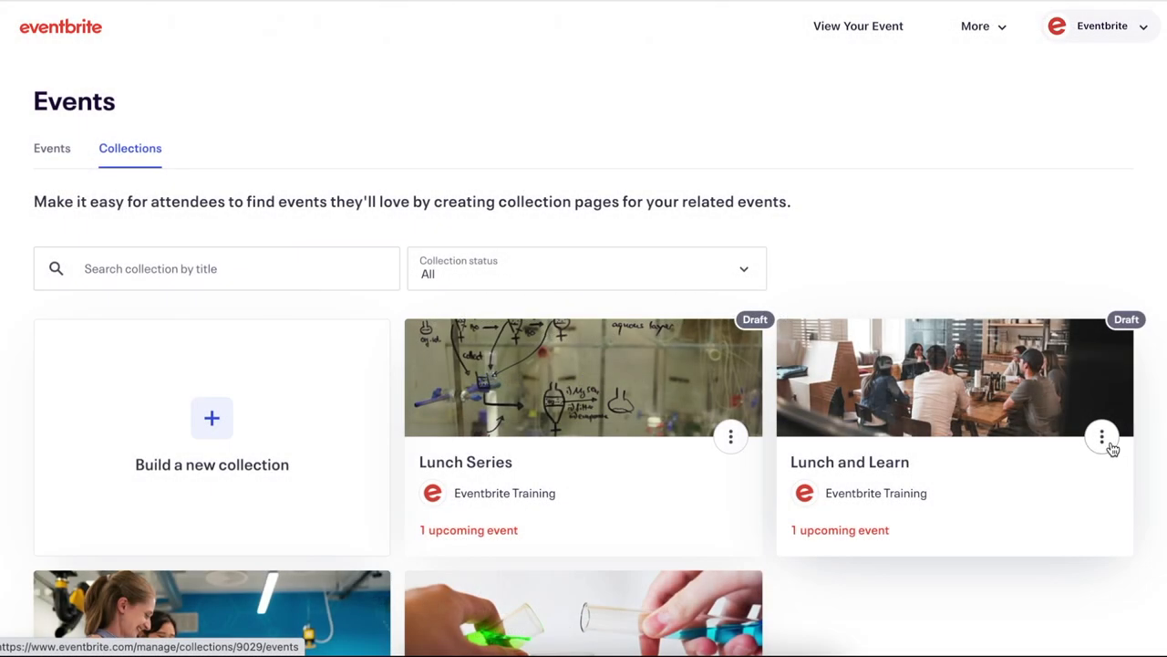
pyautogui.click(1103, 439)
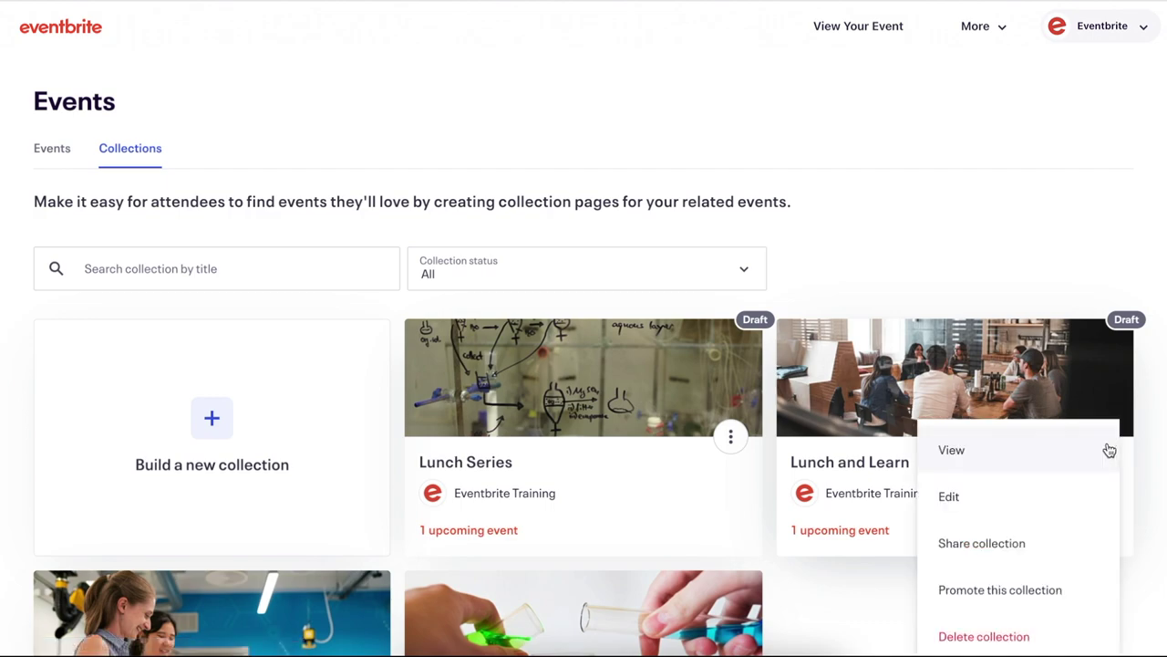
pyautogui.click(1049, 635)
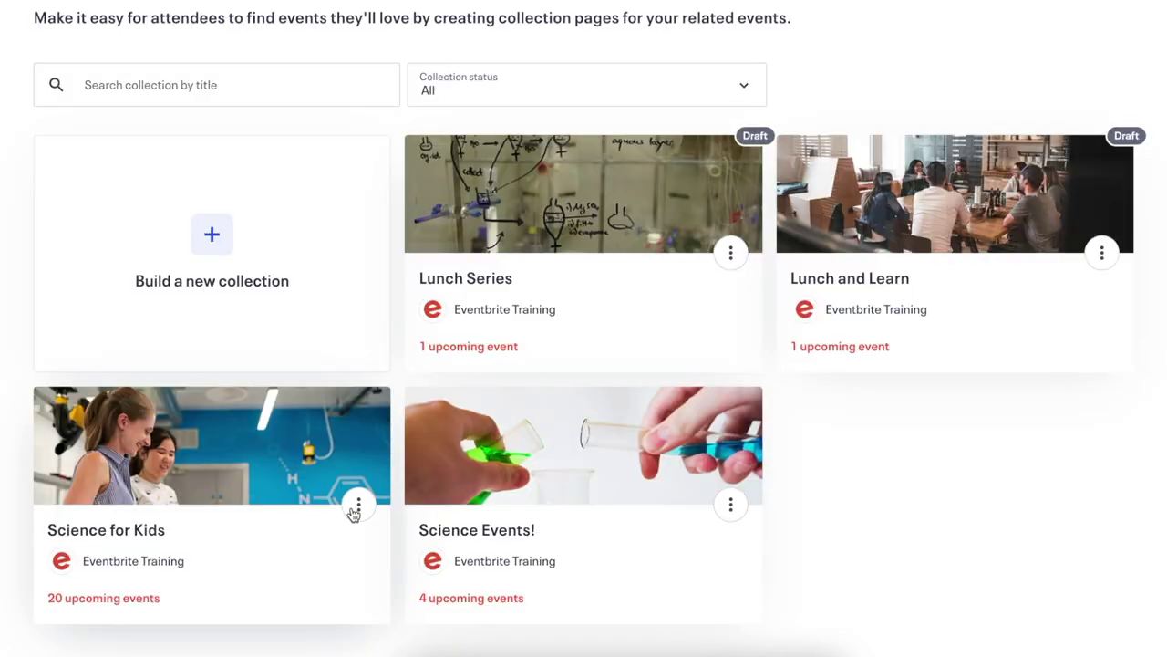
# Step: Copy the Science for Kids collection link, share it to Facebook, and go to Marketing
pyautogui.click(360, 506)
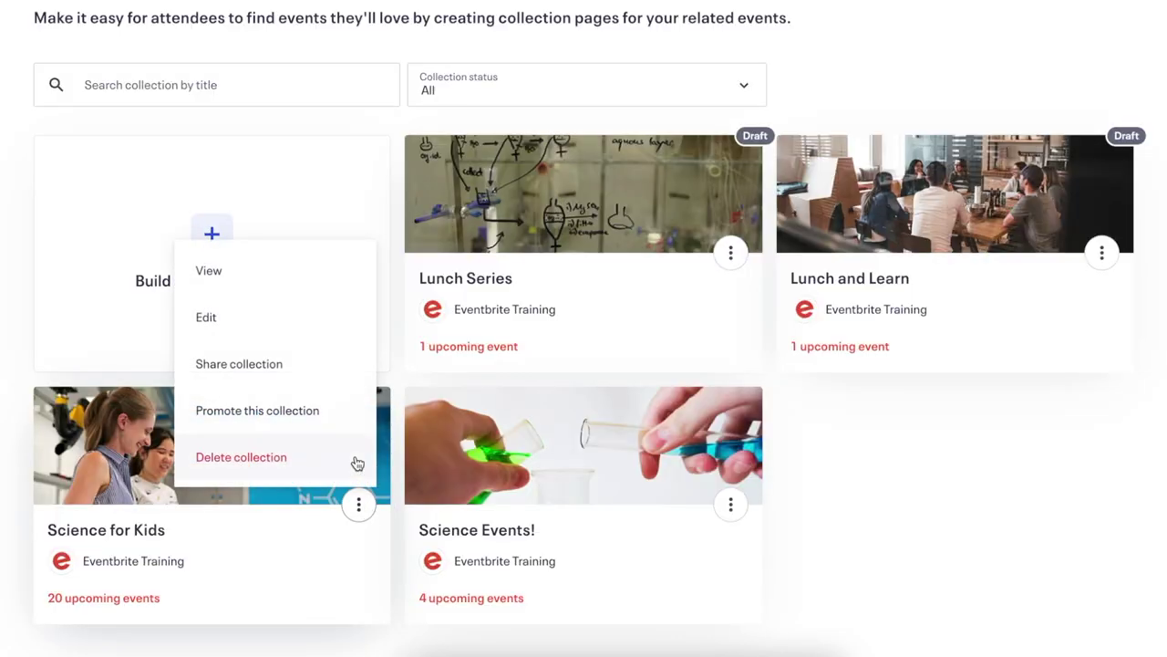
pyautogui.click(324, 368)
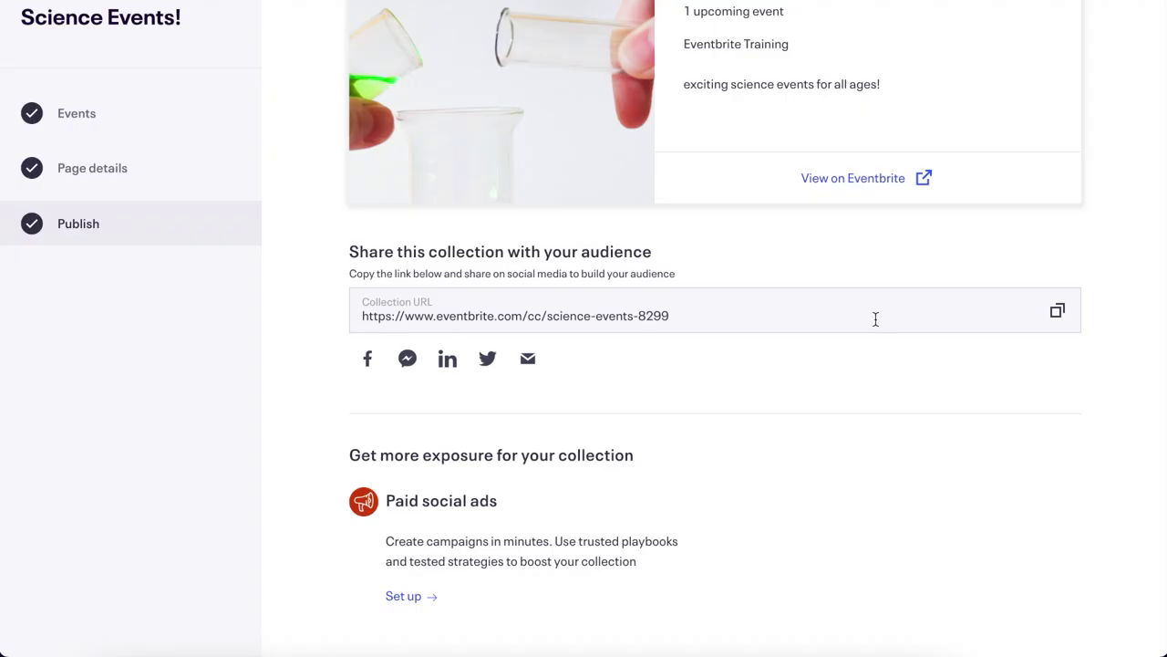
pyautogui.click(1057, 311)
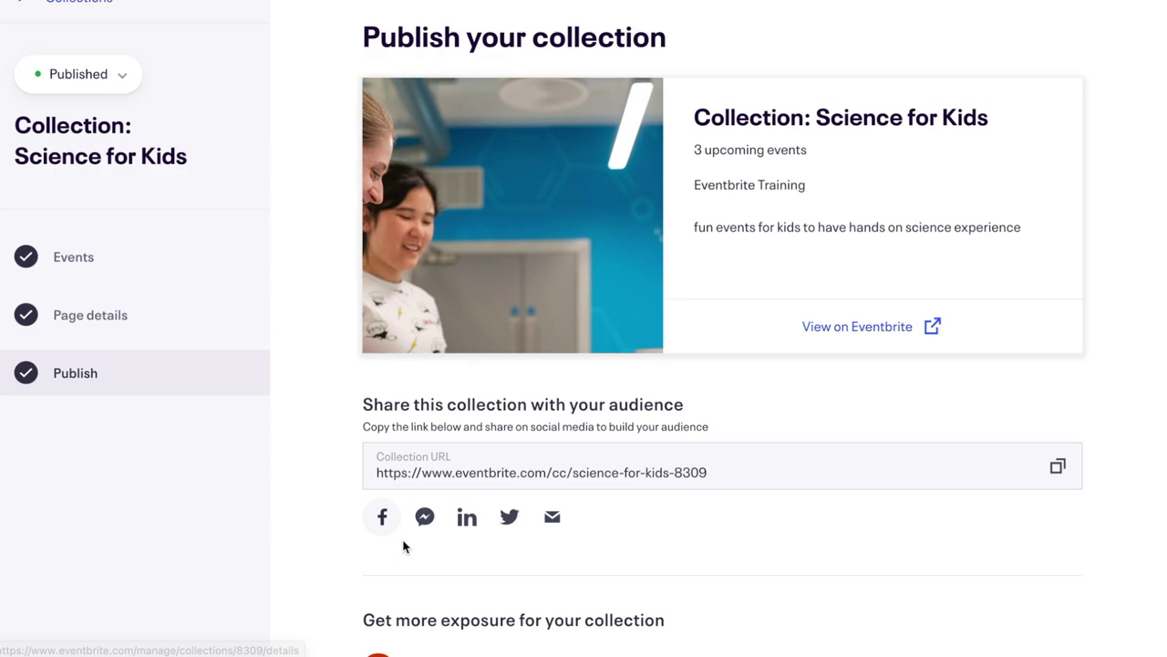
pyautogui.click(383, 517)
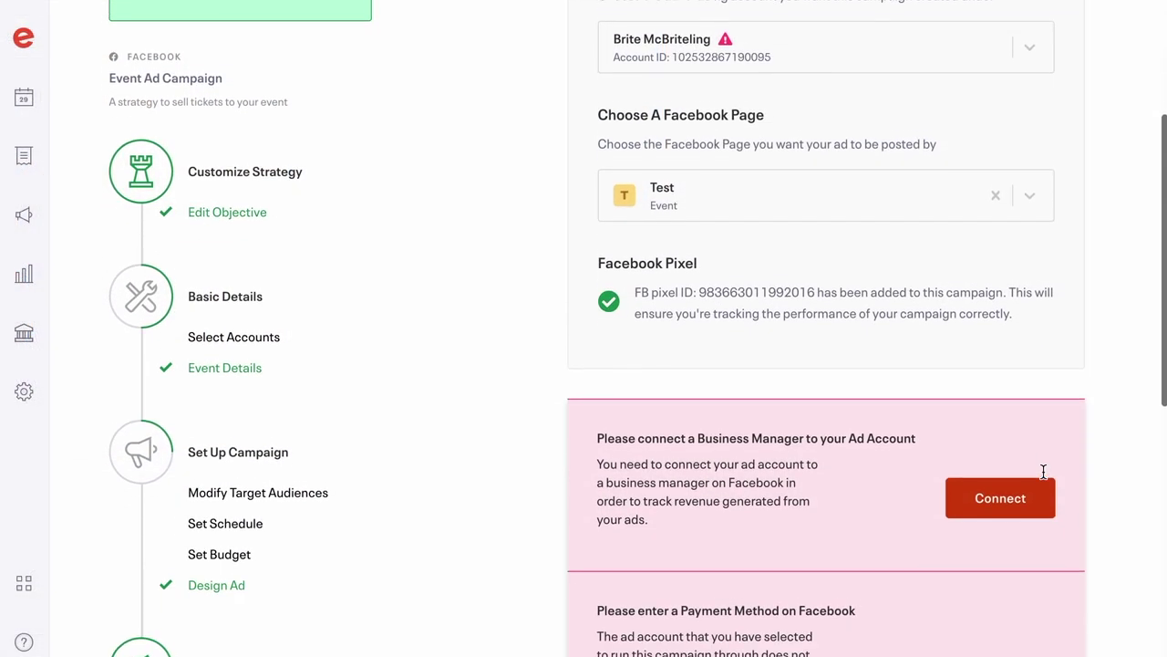
pyautogui.scroll(-3, 1044, 476)
pyautogui.scroll(-4, 1043, 477)
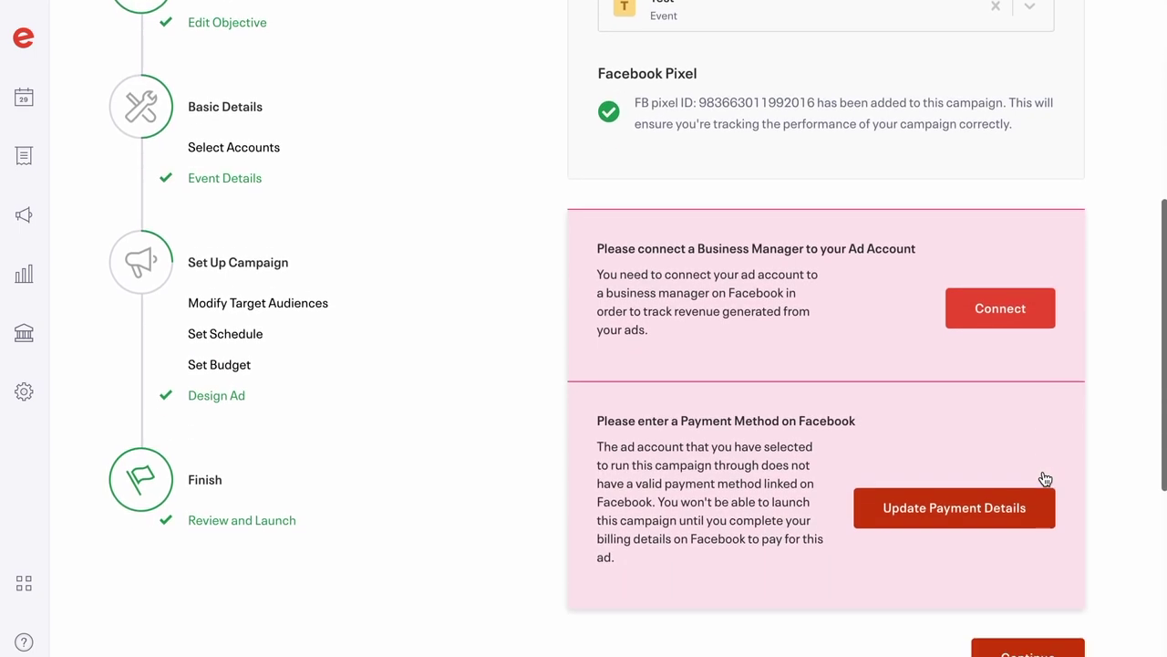
pyautogui.scroll(1, 1042, 477)
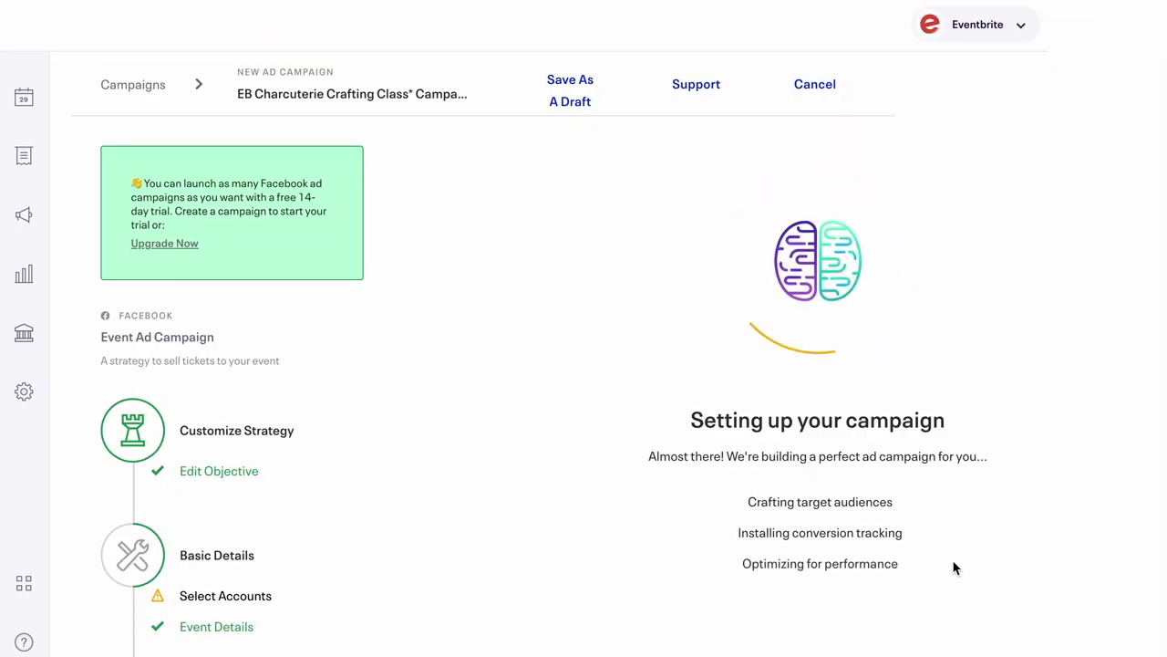
pyautogui.click(22, 216)
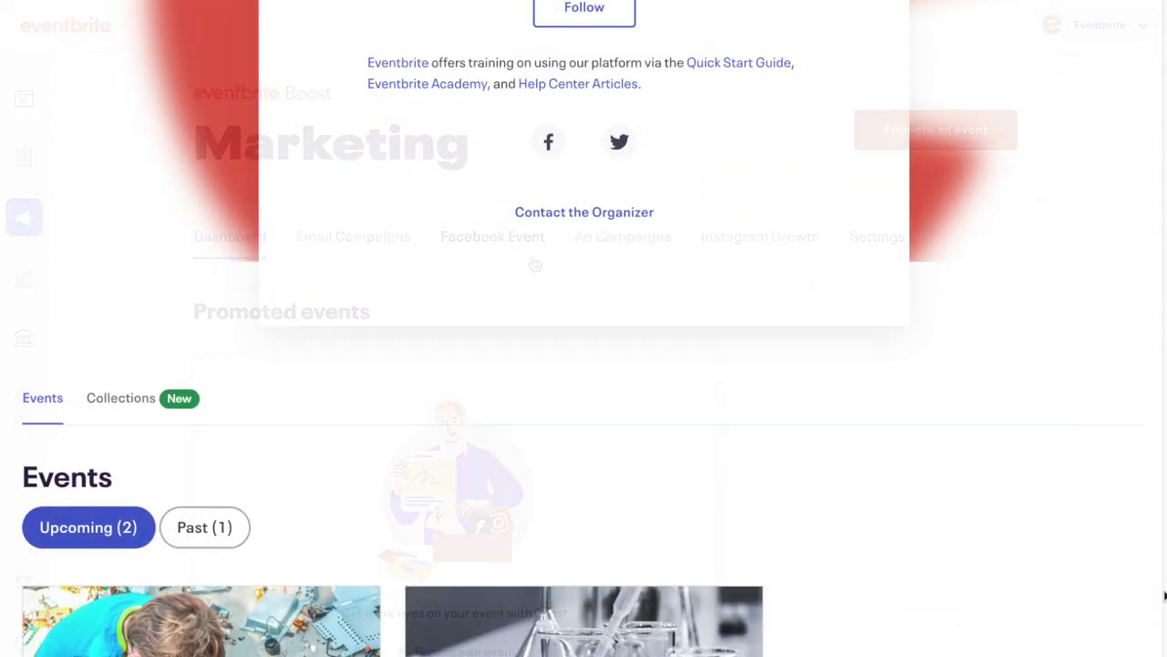
# Step: Scroll the Marvelous Minerals event page down to the More events in this collection section
pyautogui.scroll(-5, 583, 365)
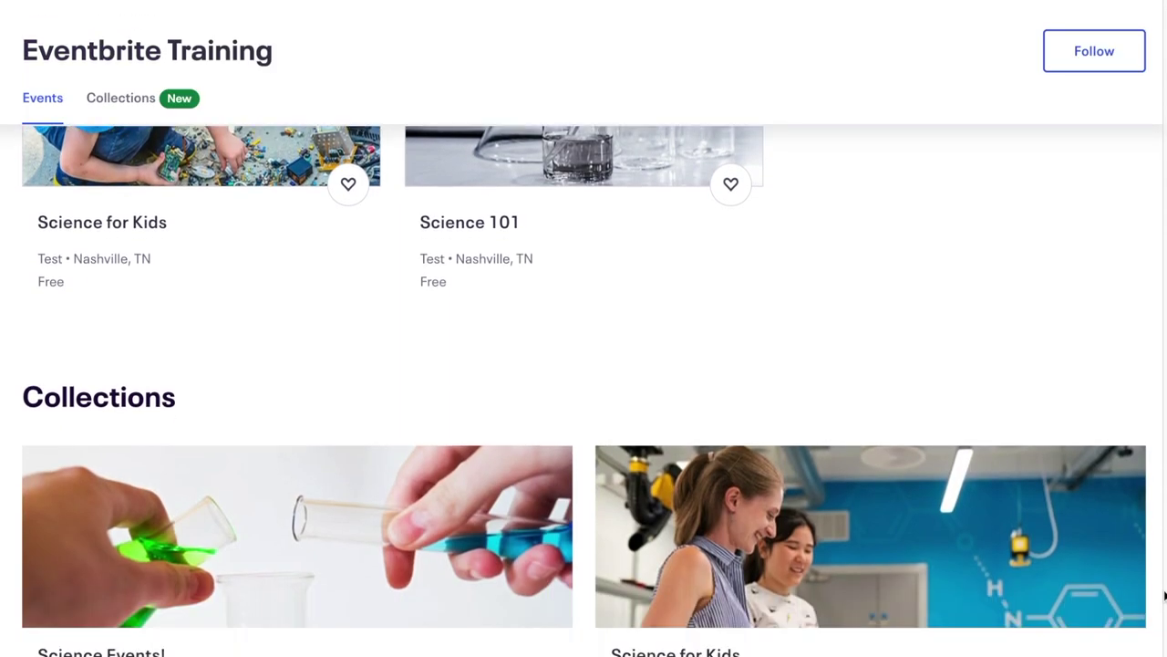
pyautogui.scroll(-2, 1164, 596)
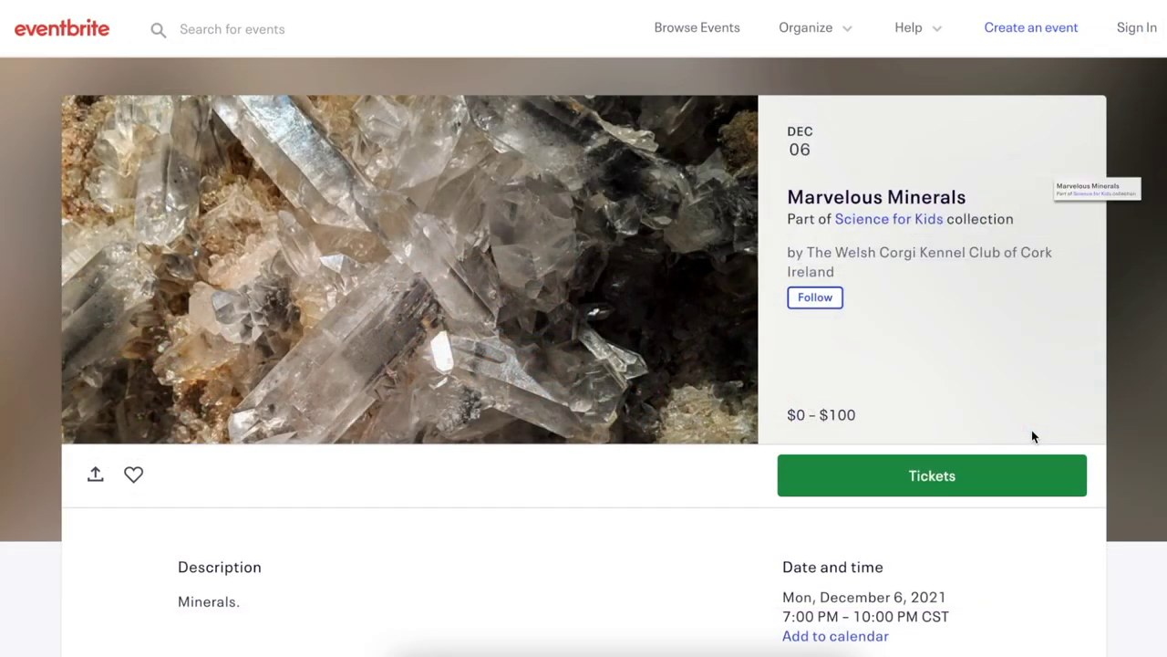
pyautogui.scroll(-2, 1032, 436)
pyautogui.scroll(-10, 1031, 435)
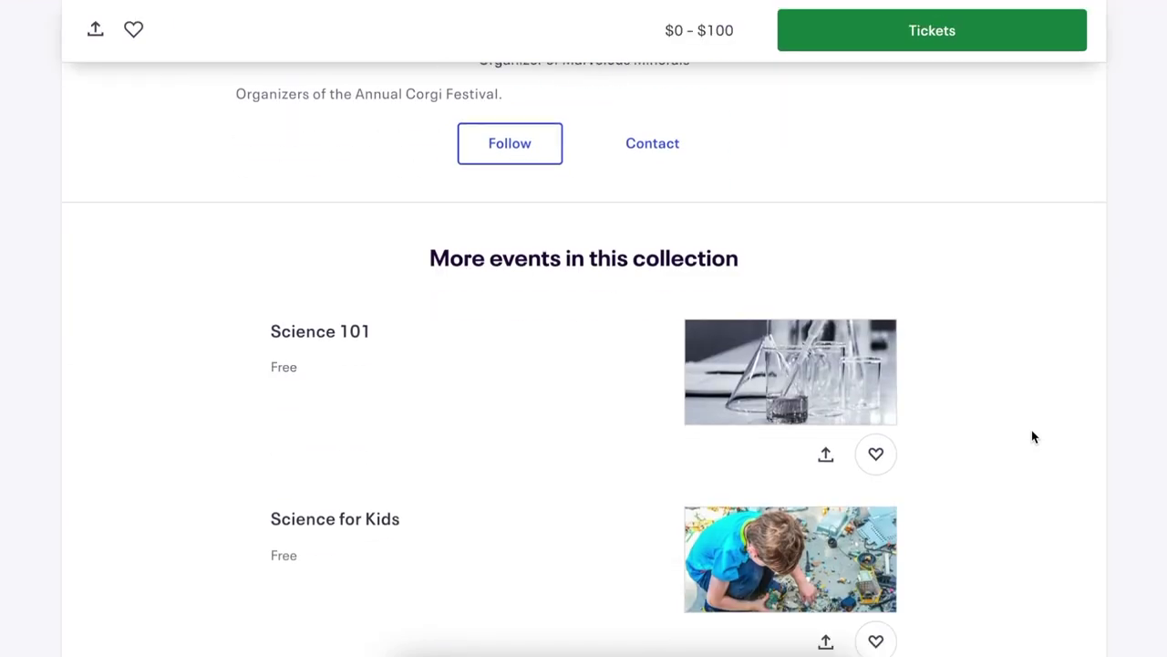